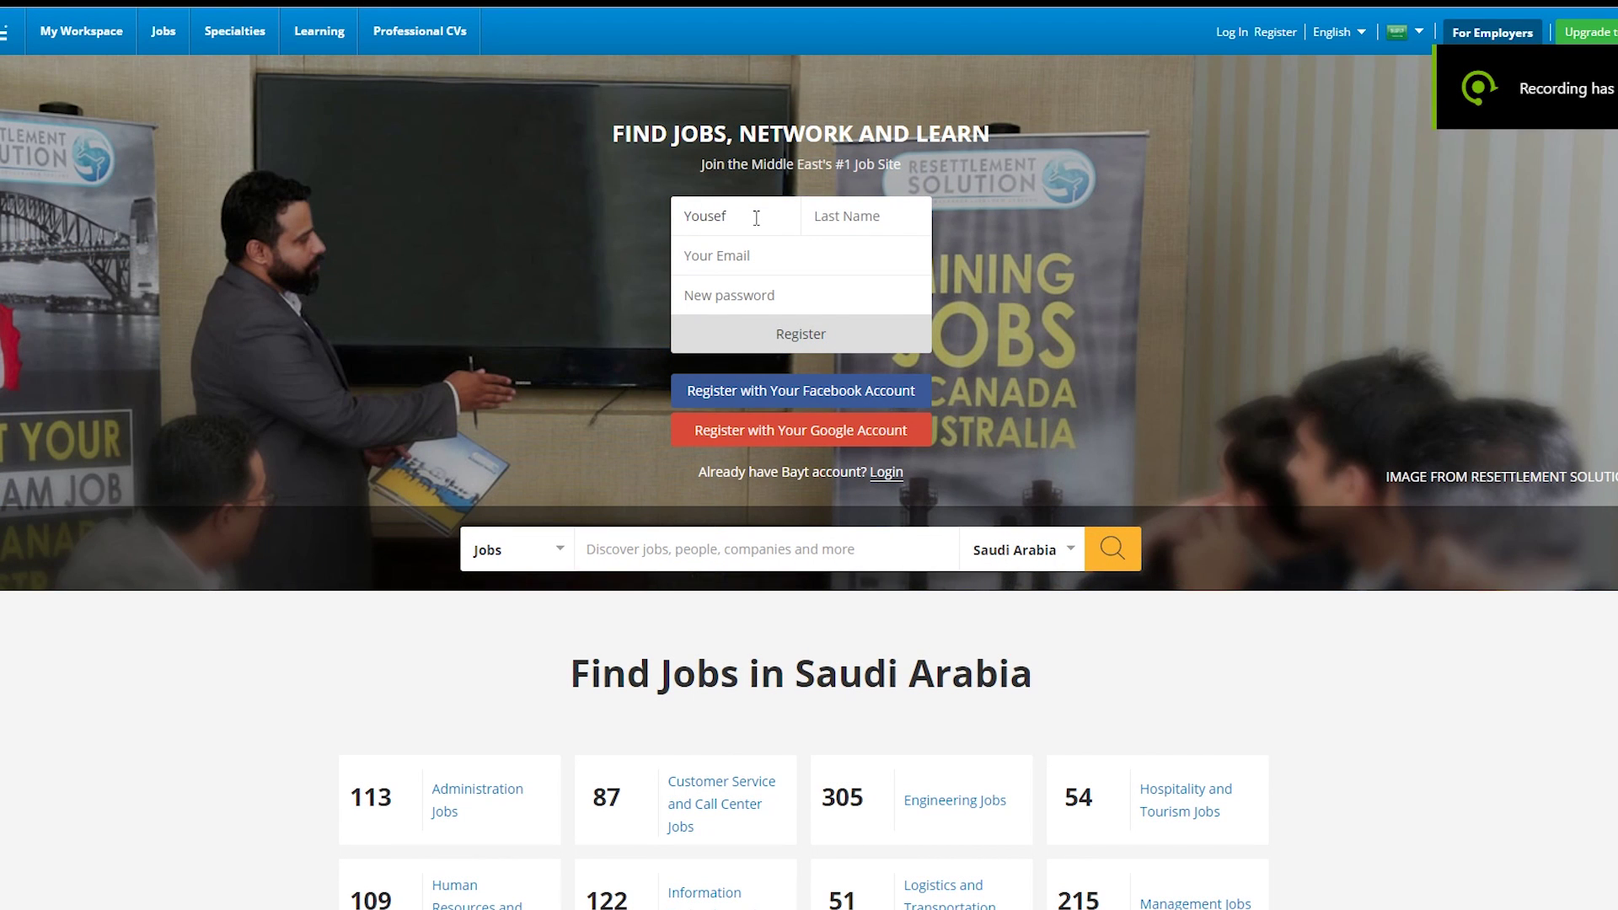
{"action": "type", "text": "Smith"}
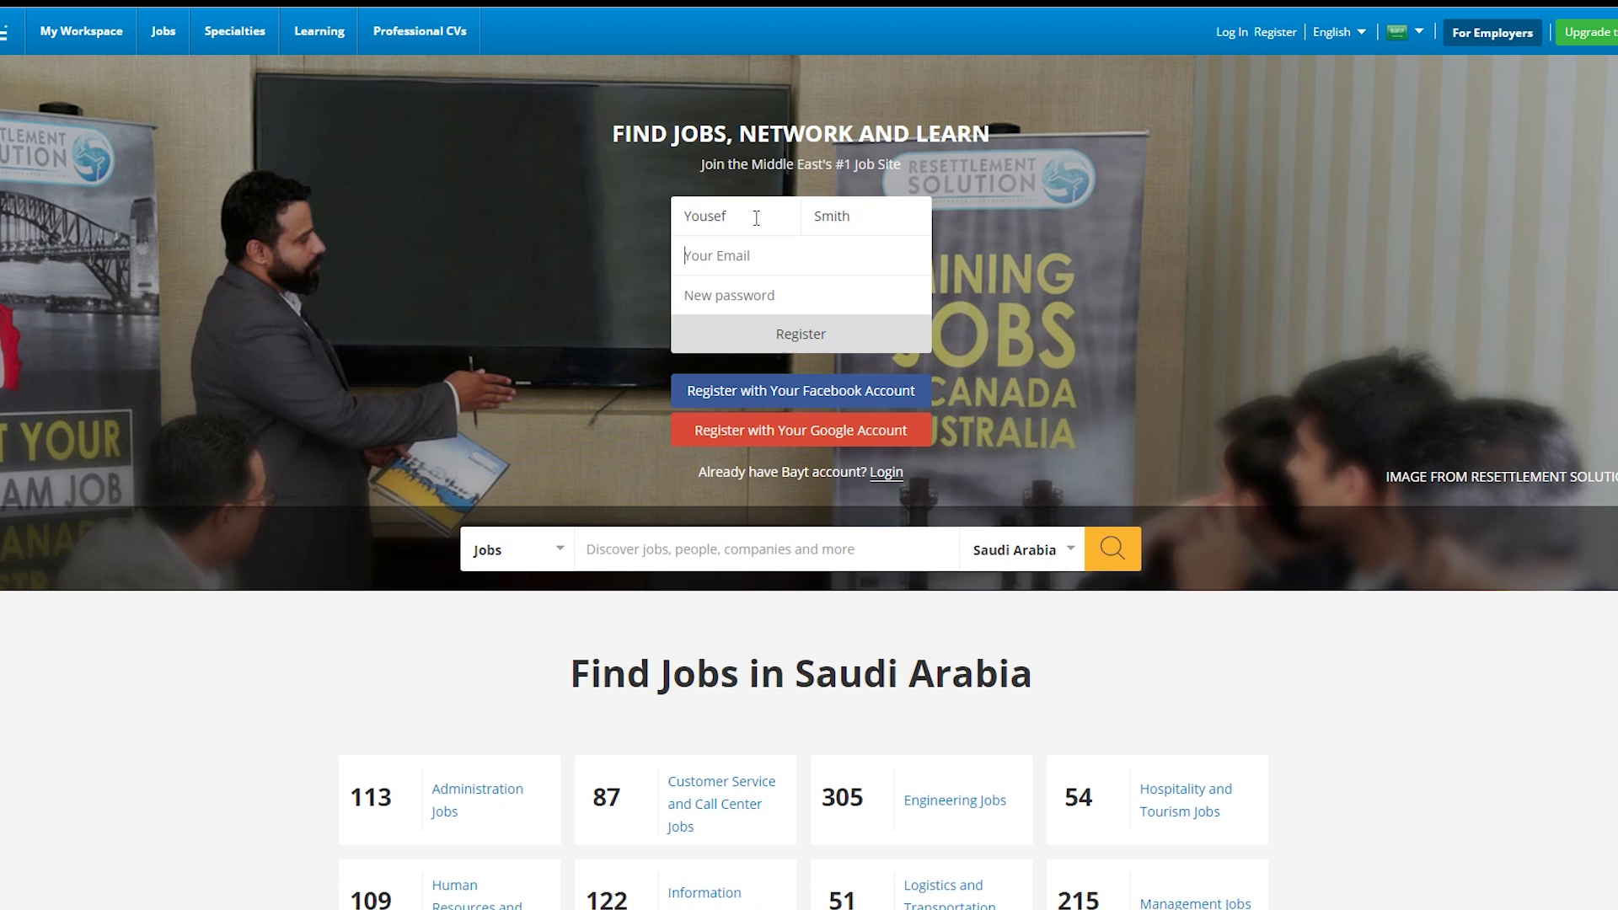
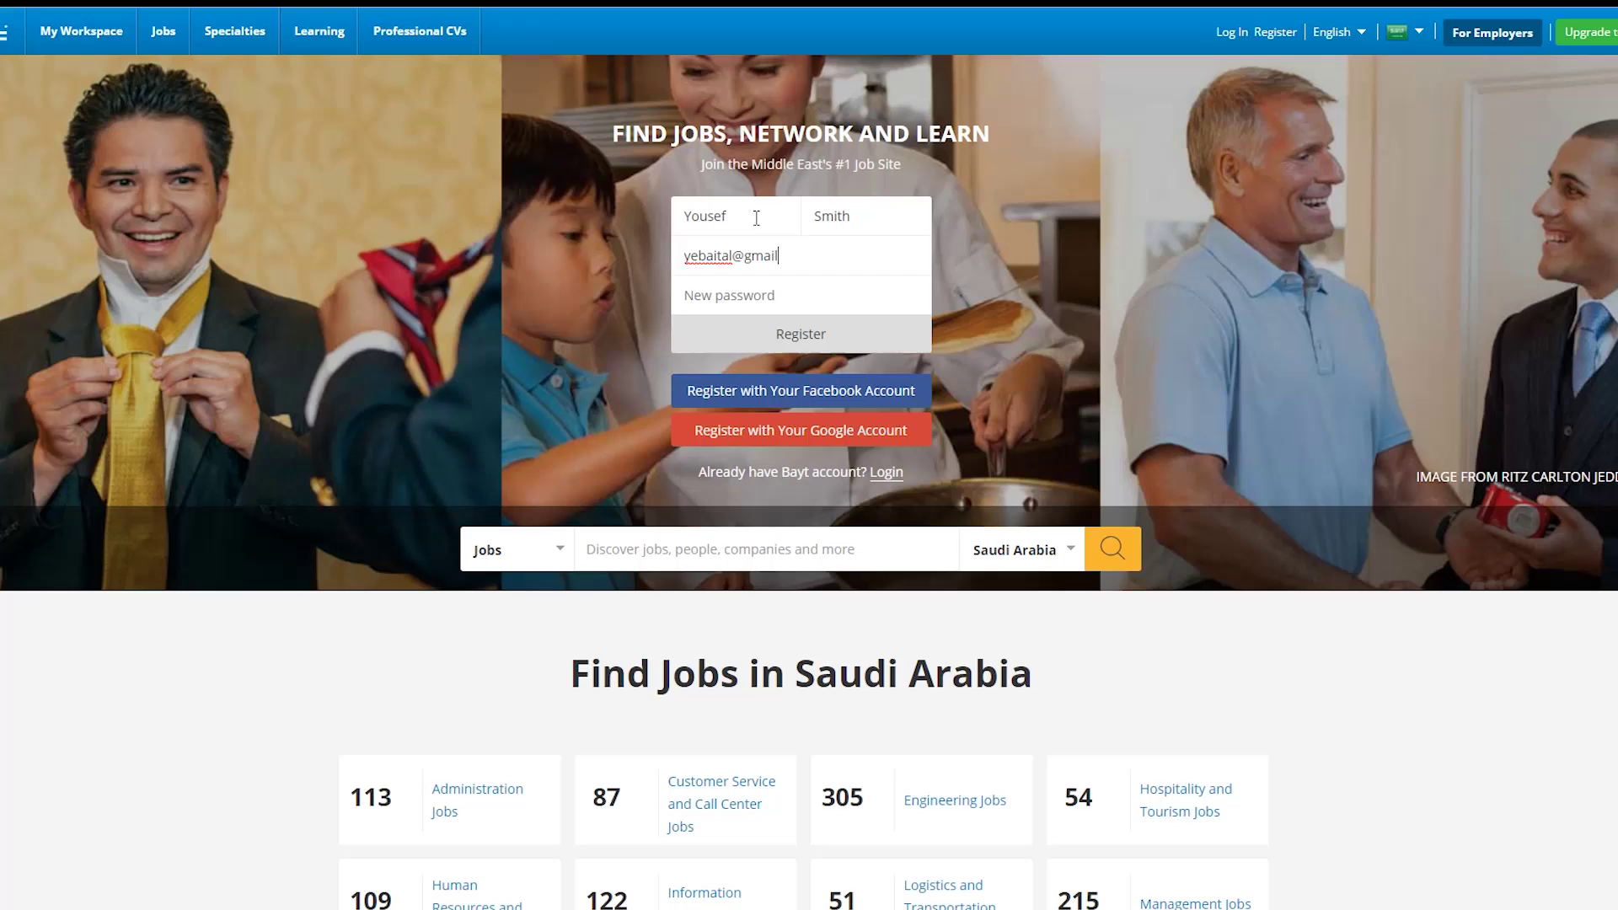
Complete the password after the email, register, and upload 'Updated Resume' as the CV.
{"action": "key", "text": "Tab"}
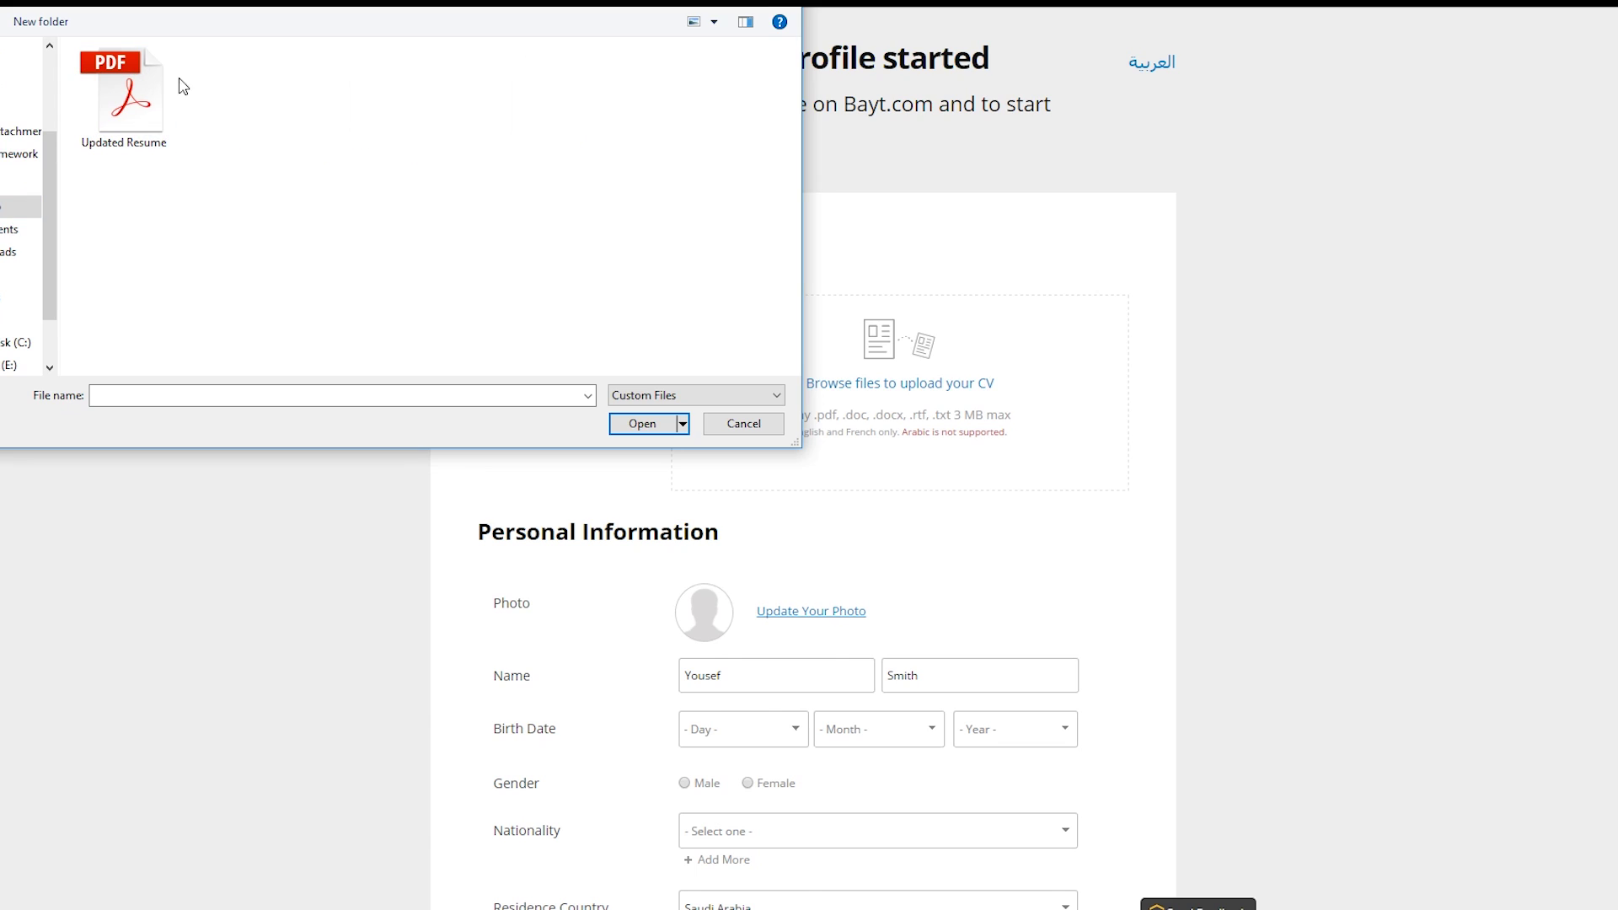
{"action": "double_click", "coordinate": [140, 87]}
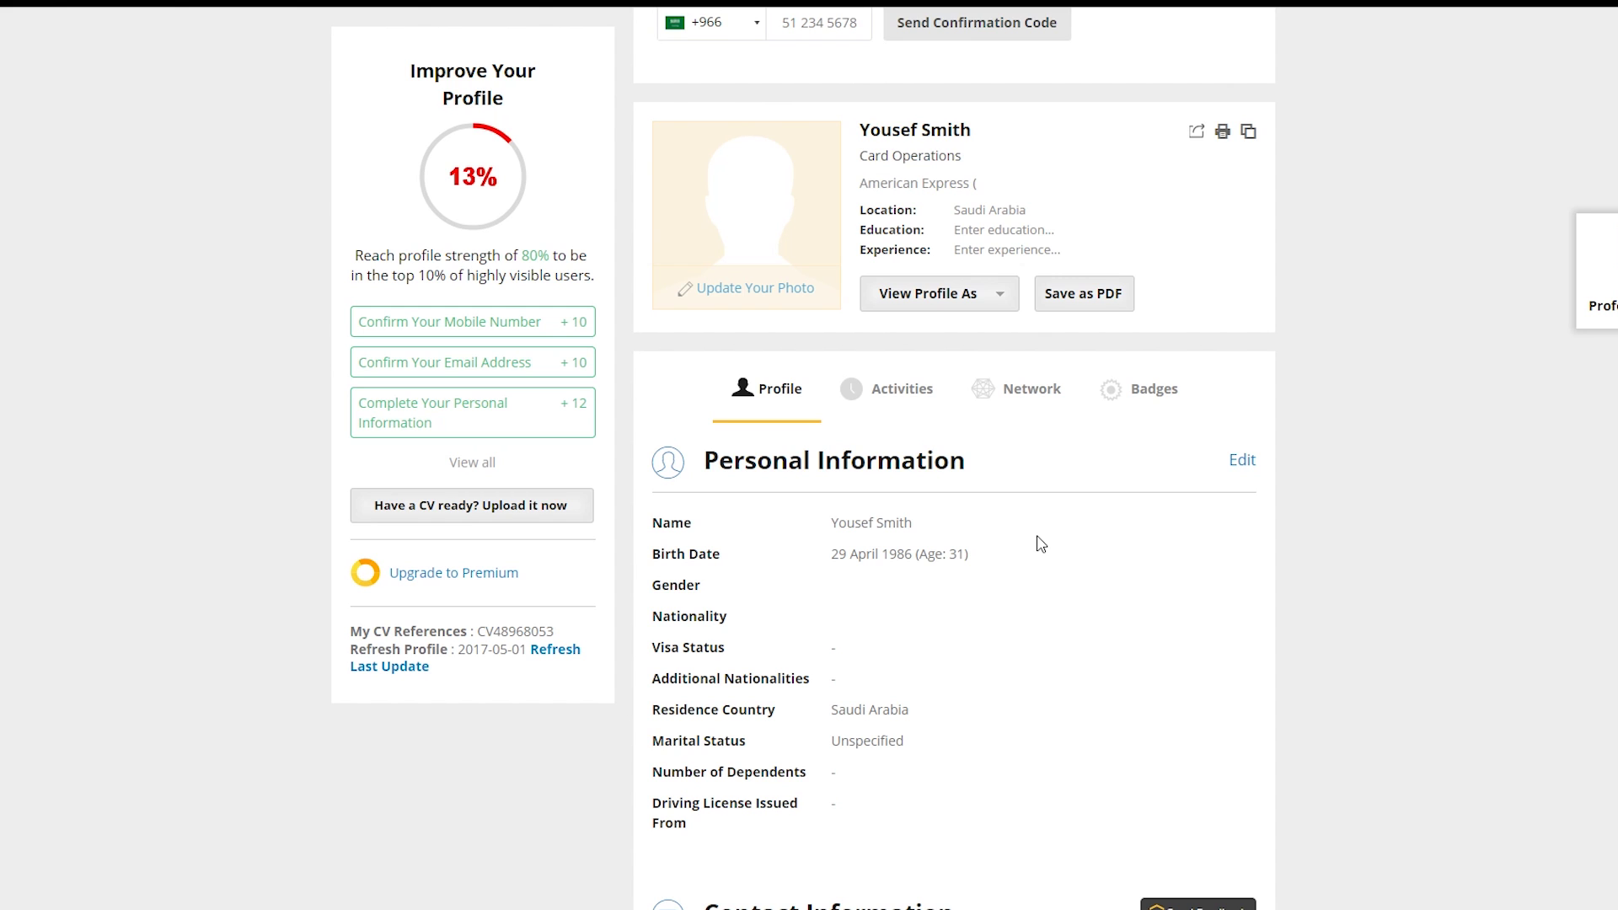
{"action": "scroll", "coordinate": [1036, 543], "scroll_direction": "down", "scroll_amount": 5}
{"action": "scroll", "coordinate": [1036, 544], "scroll_direction": "down", "scroll_amount": 3}
{"action": "scroll", "coordinate": [1037, 544], "scroll_direction": "down", "scroll_amount": 4}
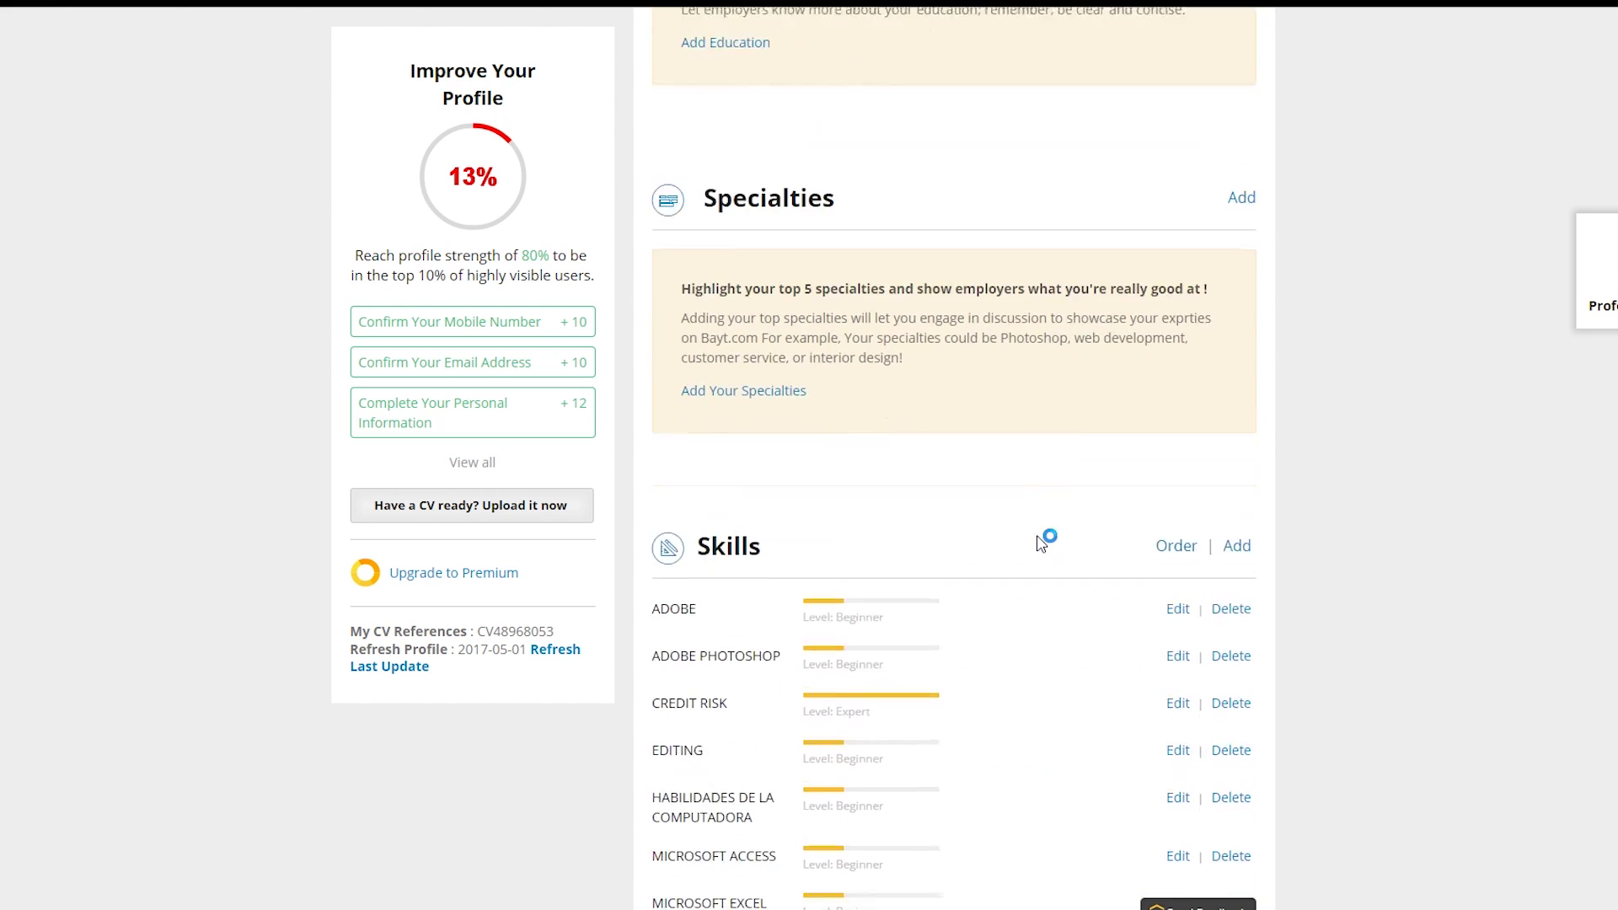
{"action": "scroll", "coordinate": [1036, 544], "scroll_direction": "down", "scroll_amount": 3}
{"action": "scroll", "coordinate": [1036, 543], "scroll_direction": "down", "scroll_amount": 5}
{"action": "scroll", "coordinate": [1036, 543], "scroll_direction": "up", "scroll_amount": 10}
{"action": "scroll", "coordinate": [1037, 544], "scroll_direction": "up", "scroll_amount": 5}
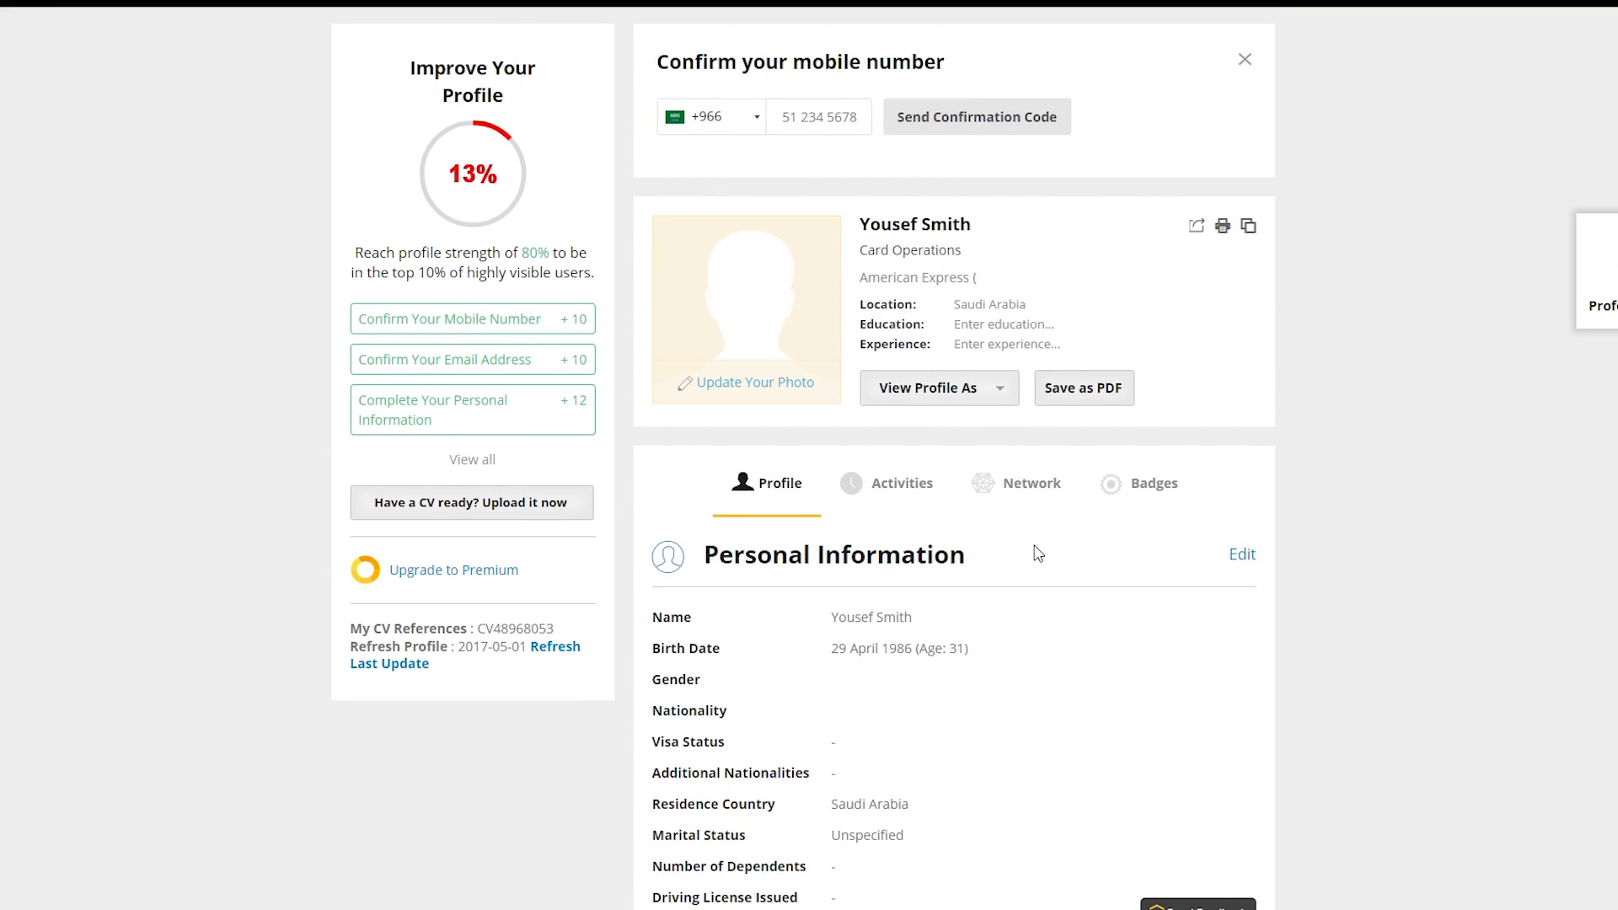
{"action": "scroll", "coordinate": [1037, 544], "scroll_direction": "up", "scroll_amount": 3}
{"action": "scroll", "coordinate": [884, 480], "scroll_direction": "up", "scroll_amount": 3}
{"action": "scroll", "coordinate": [960, 317], "scroll_direction": "up", "scroll_amount": 3}
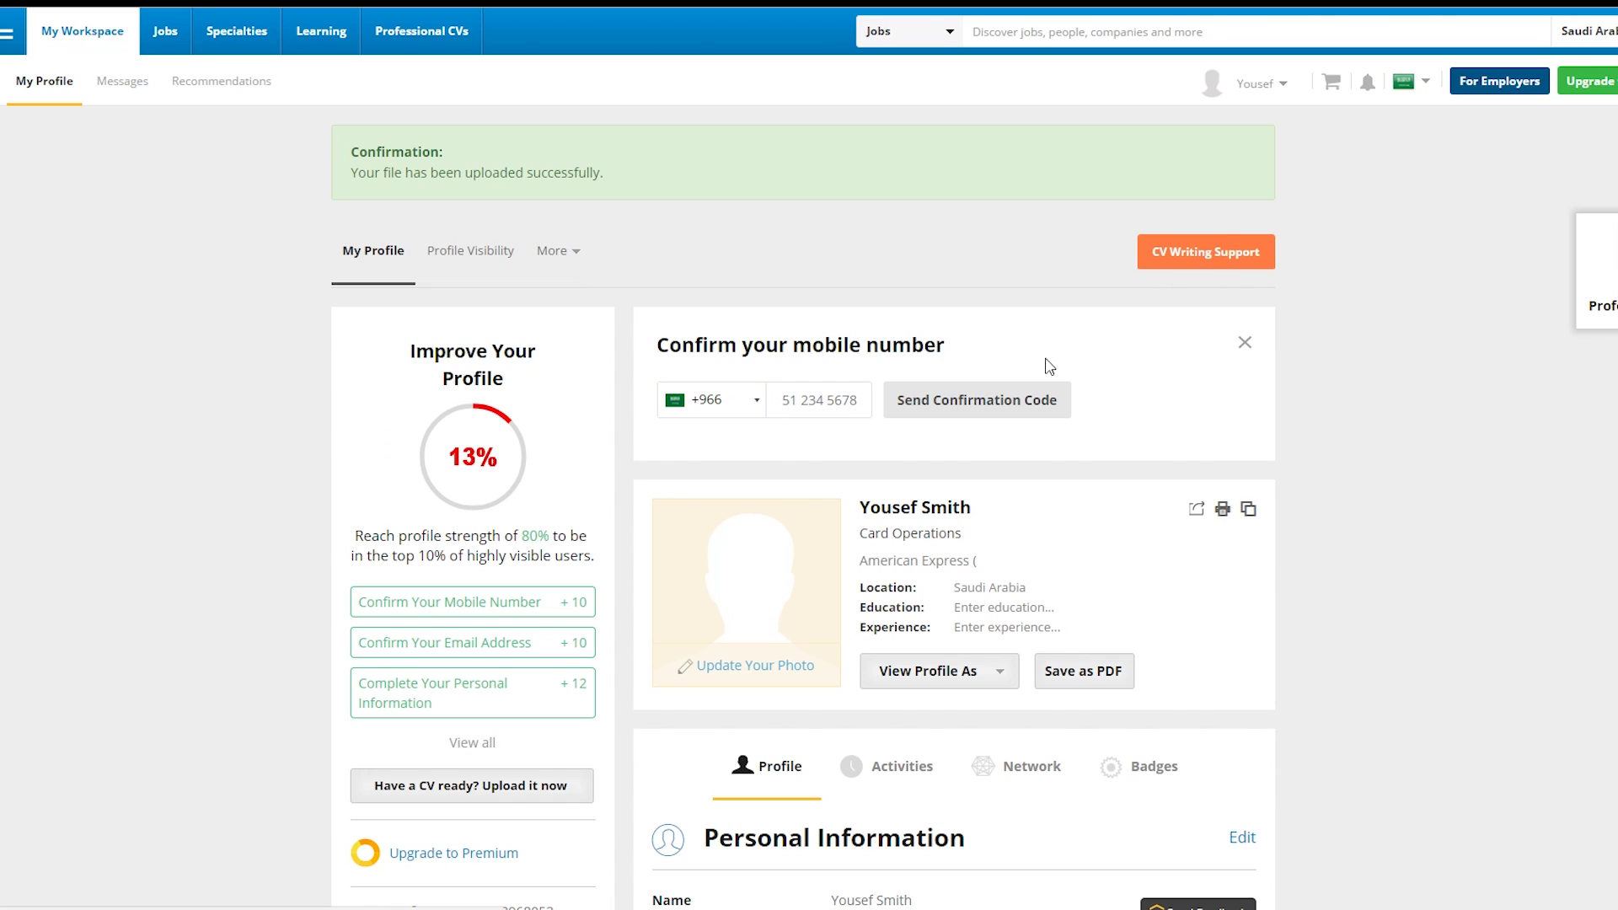
Edit personal information to Male, nationality Saudi Arabia, city Riyadh and visa status Citizen.
{"action": "mouse_move", "coordinate": [914, 507]}
{"action": "left_click", "coordinate": [988, 509]}
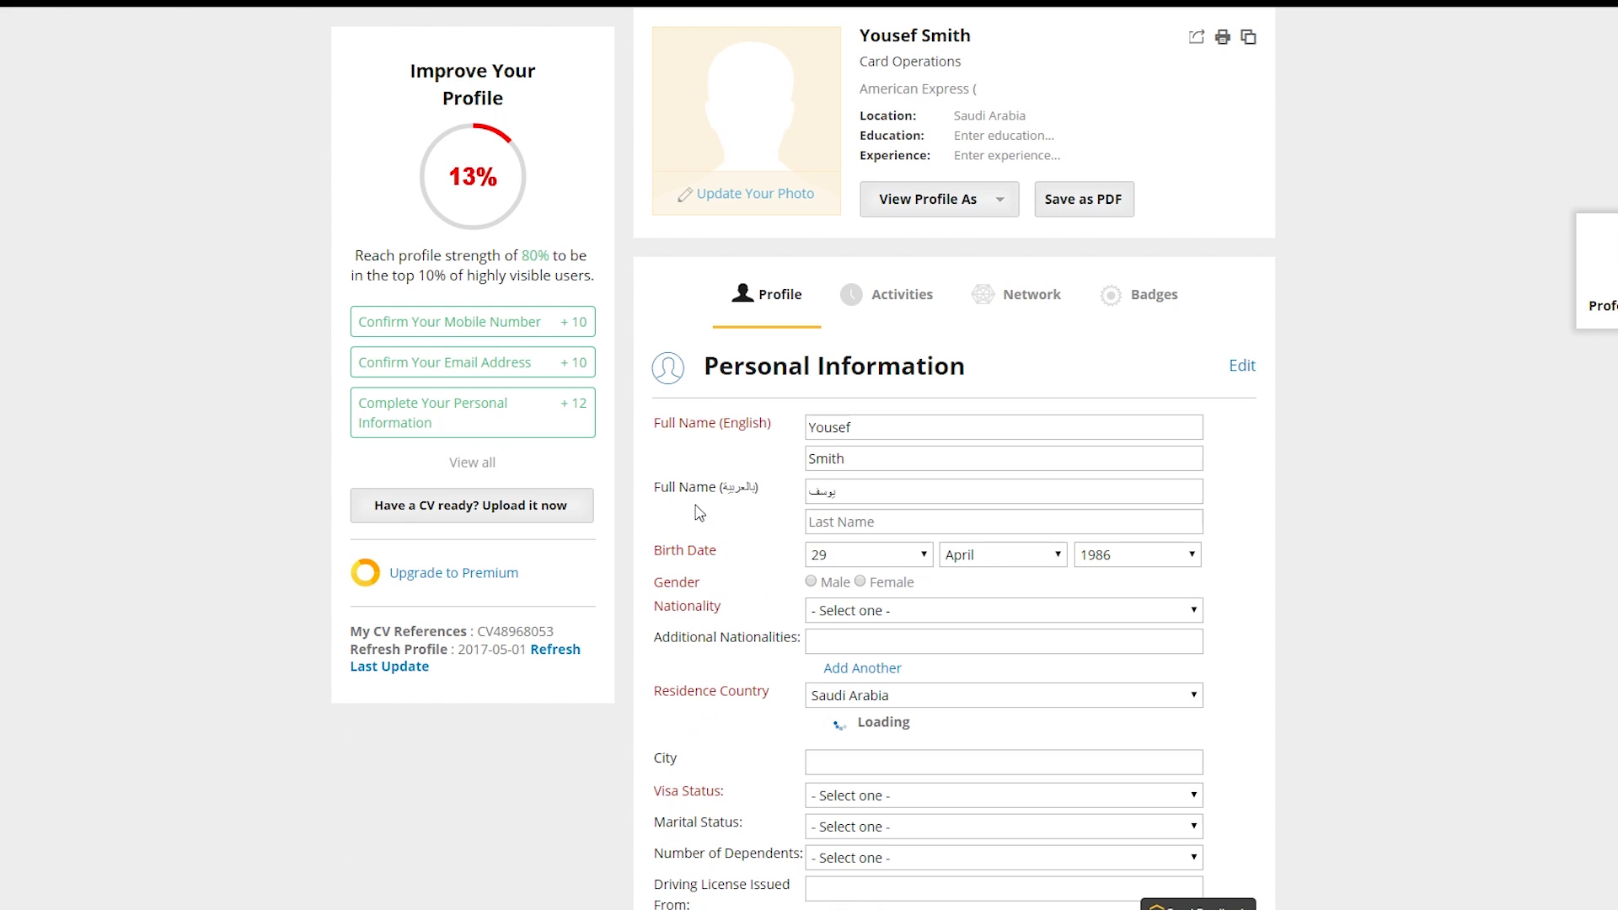
{"action": "scroll", "coordinate": [797, 506], "scroll_direction": "down", "scroll_amount": 2}
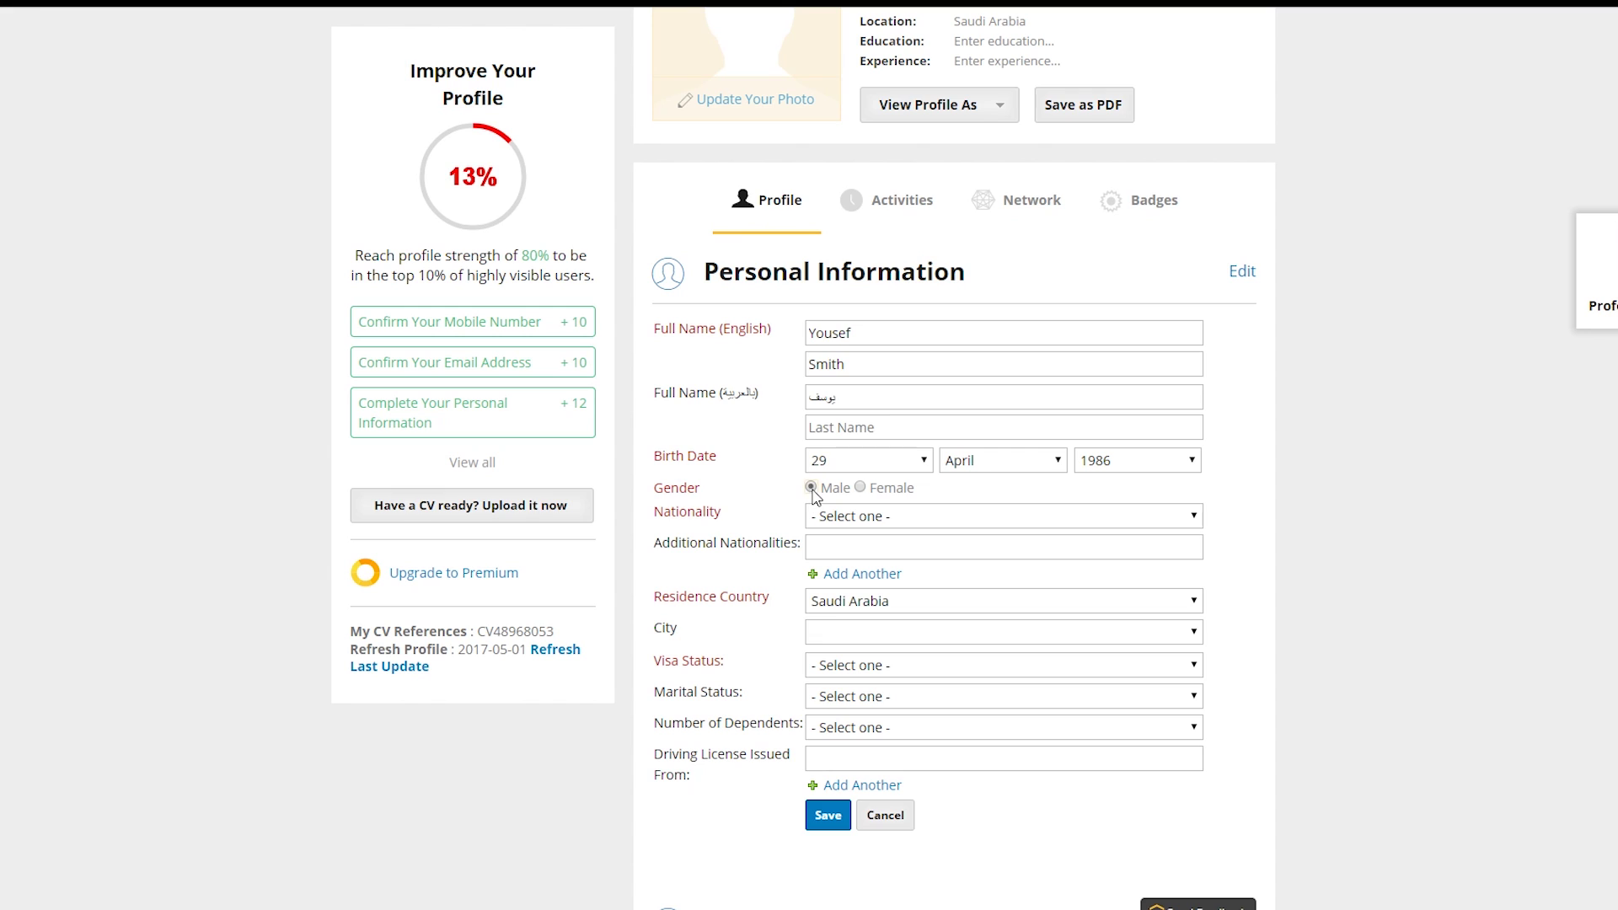
{"action": "left_click", "coordinate": [865, 518]}
{"action": "type", "text": "sa"}
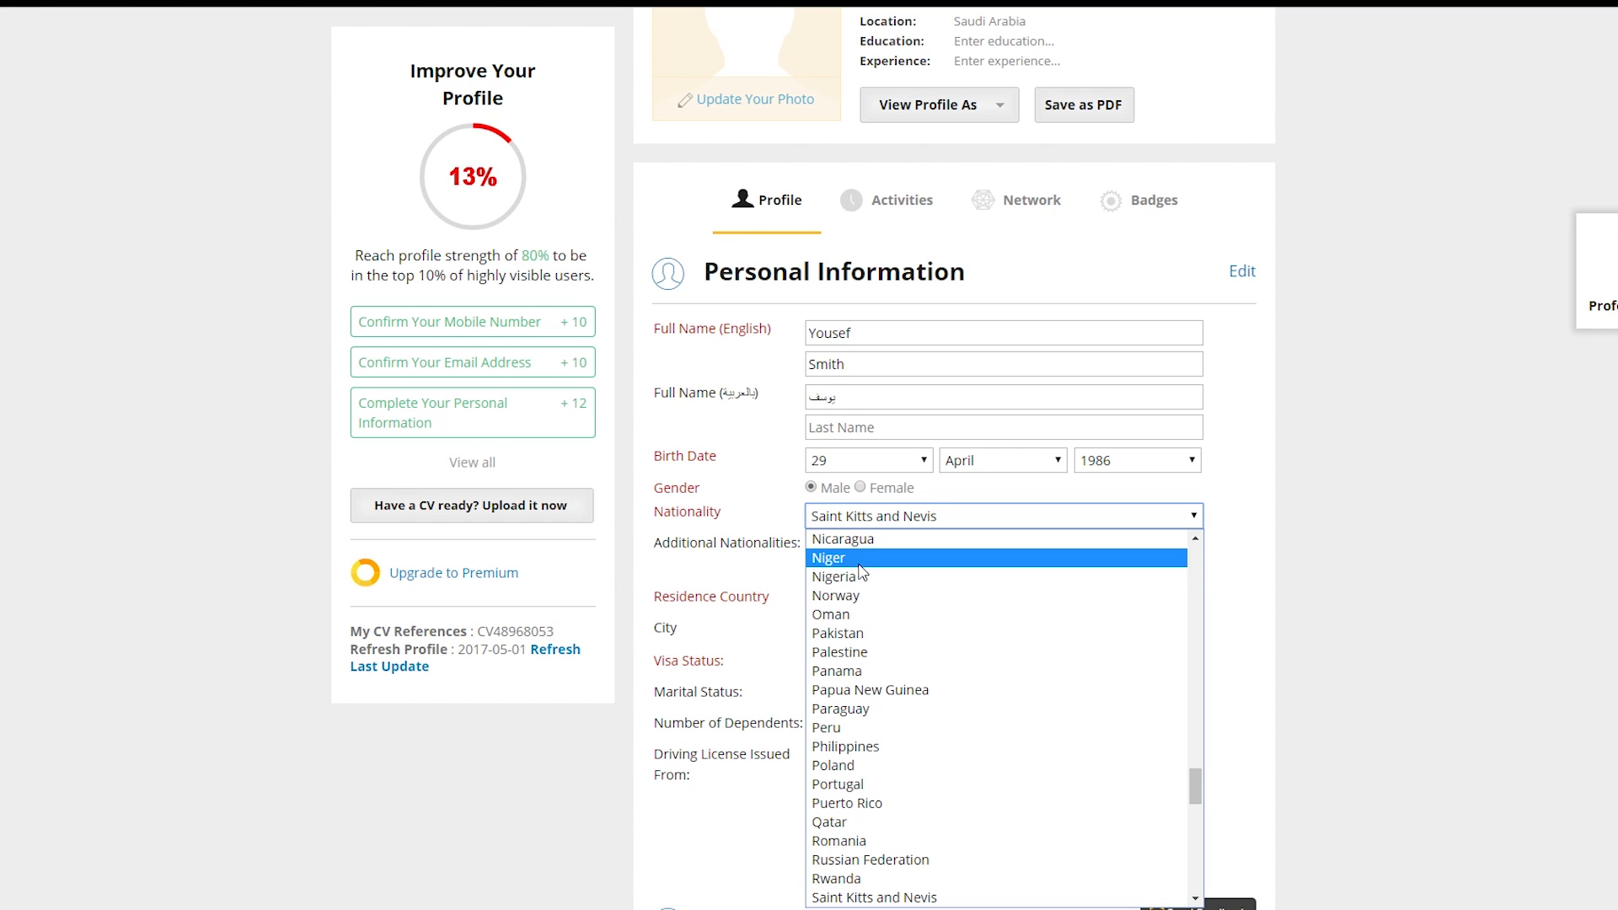
{"action": "left_click", "coordinate": [886, 837]}
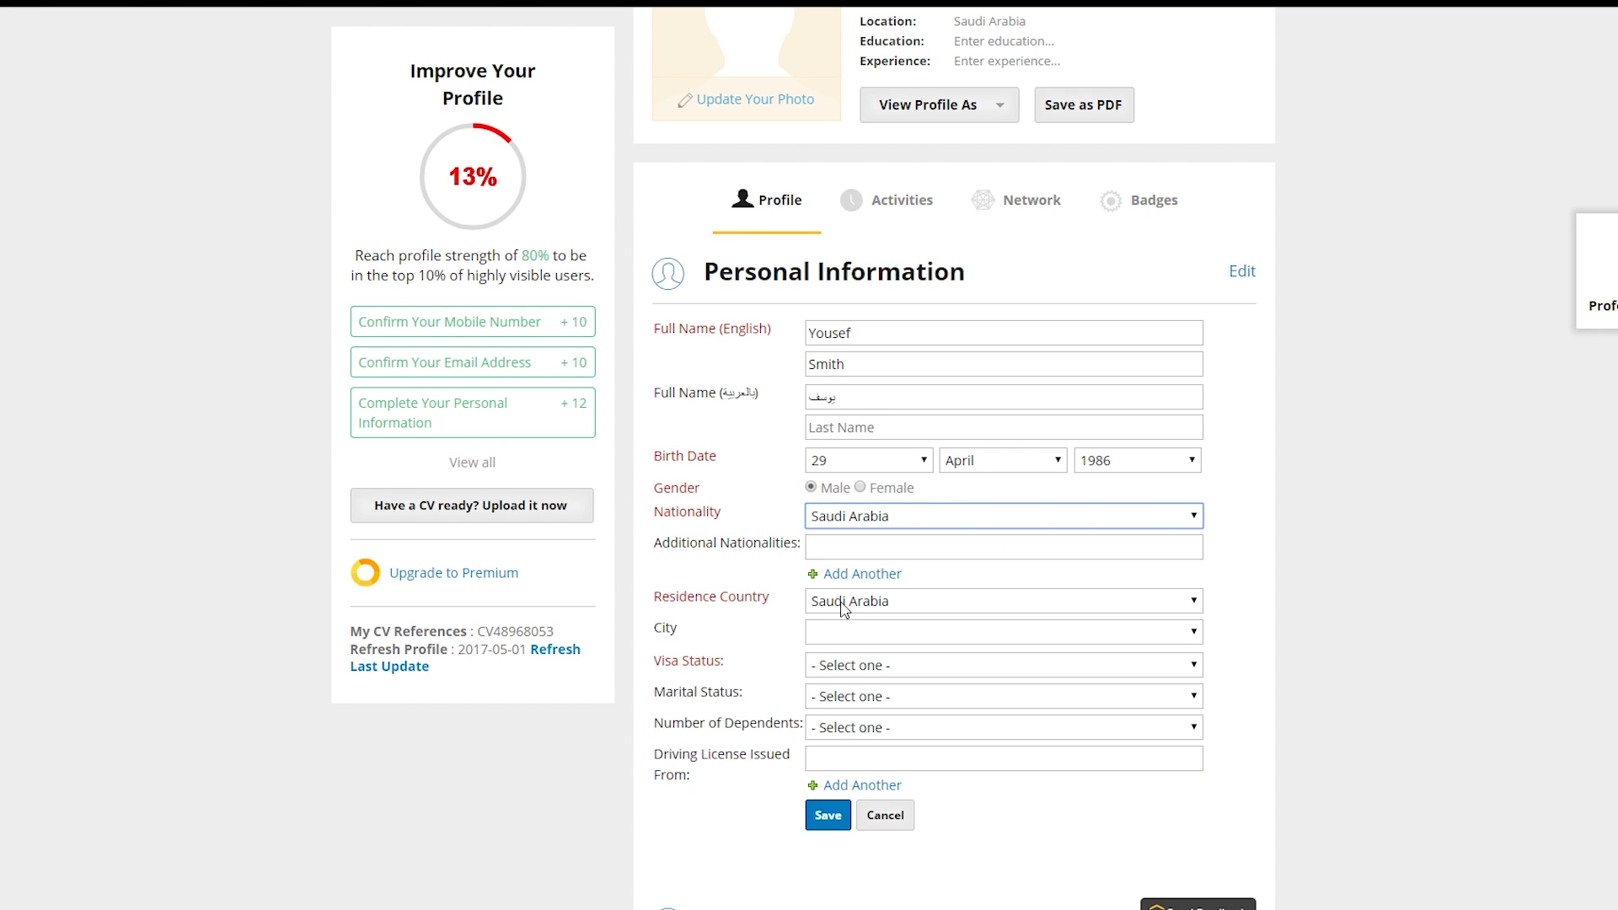
{"action": "left_click", "coordinate": [922, 632]}
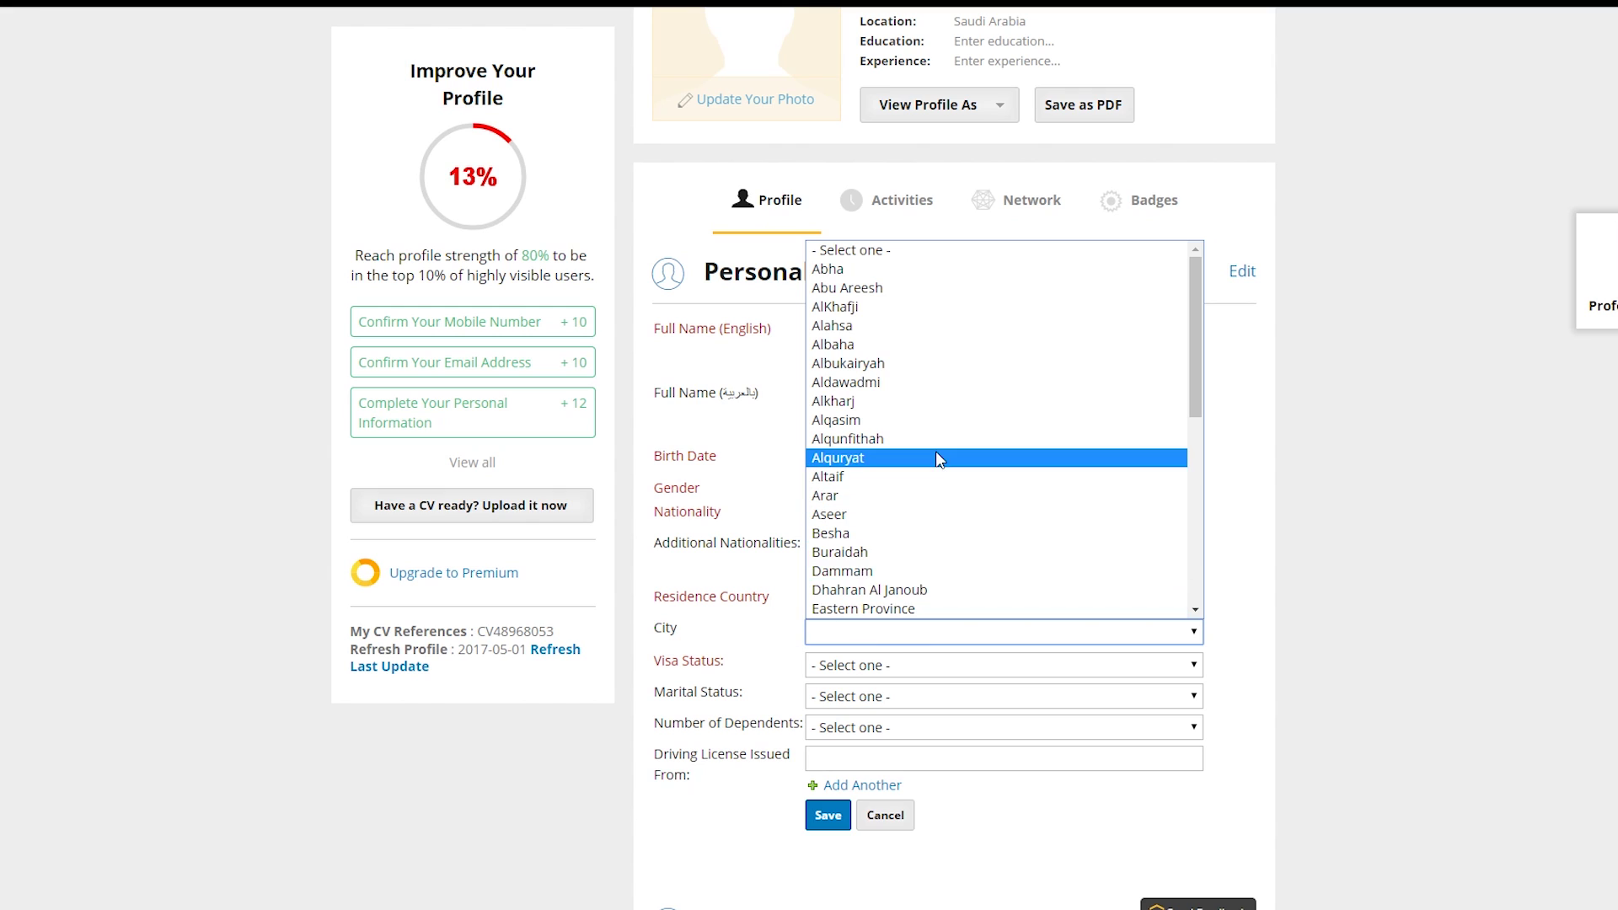
{"action": "scroll", "coordinate": [930, 456], "scroll_direction": "down", "scroll_amount": 5}
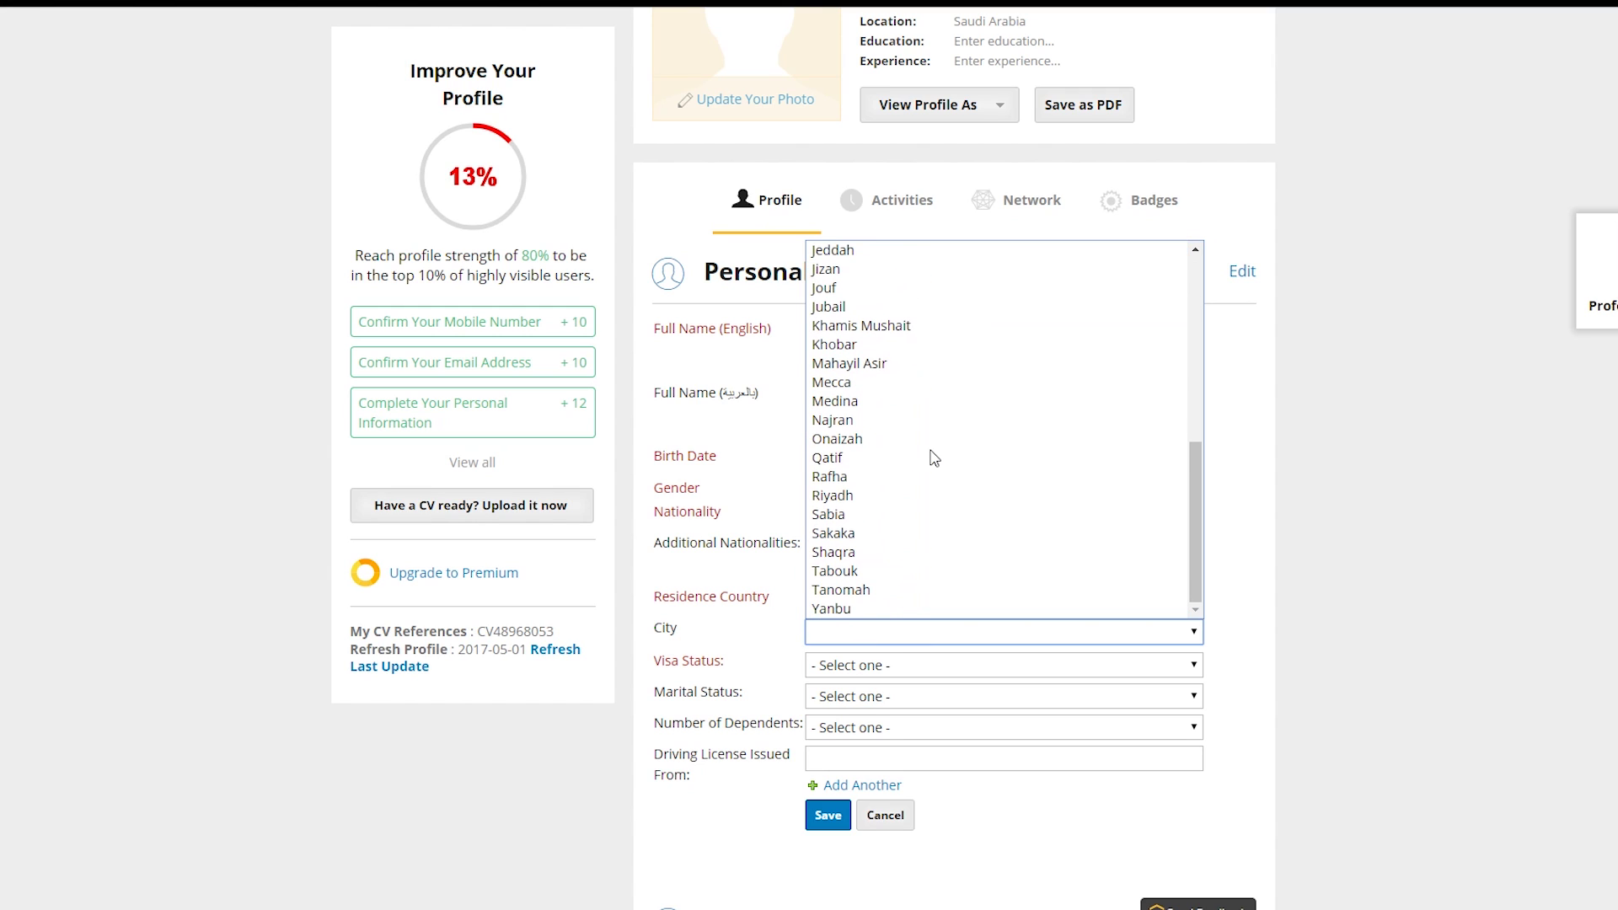
{"action": "left_click", "coordinate": [920, 501]}
{"action": "left_click", "coordinate": [878, 665]}
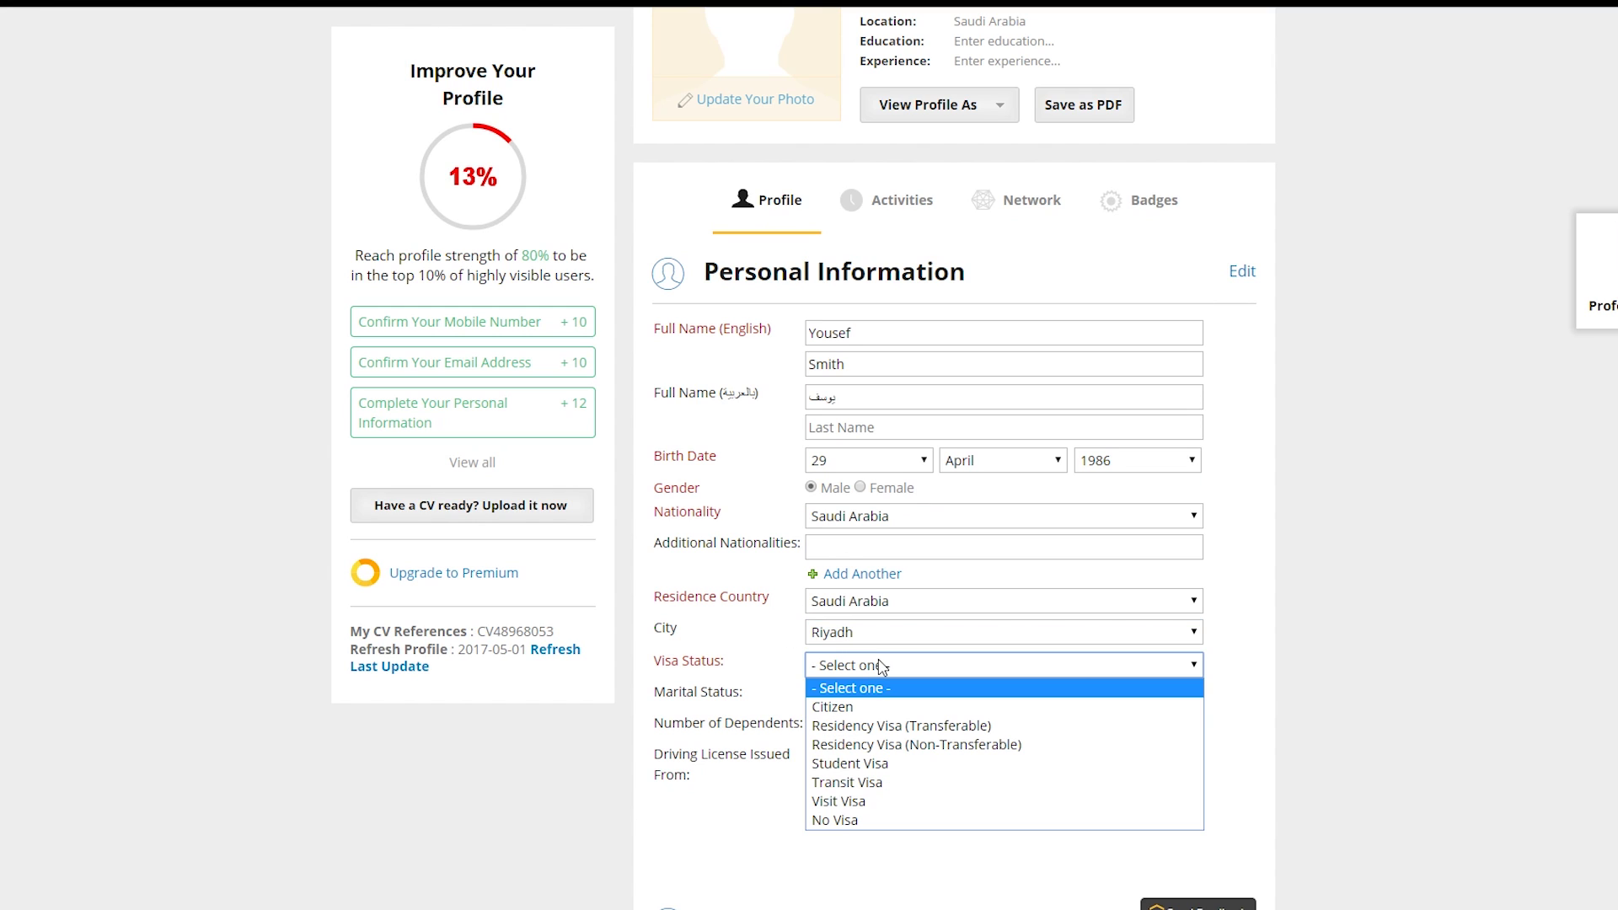
{"action": "left_click", "coordinate": [831, 705]}
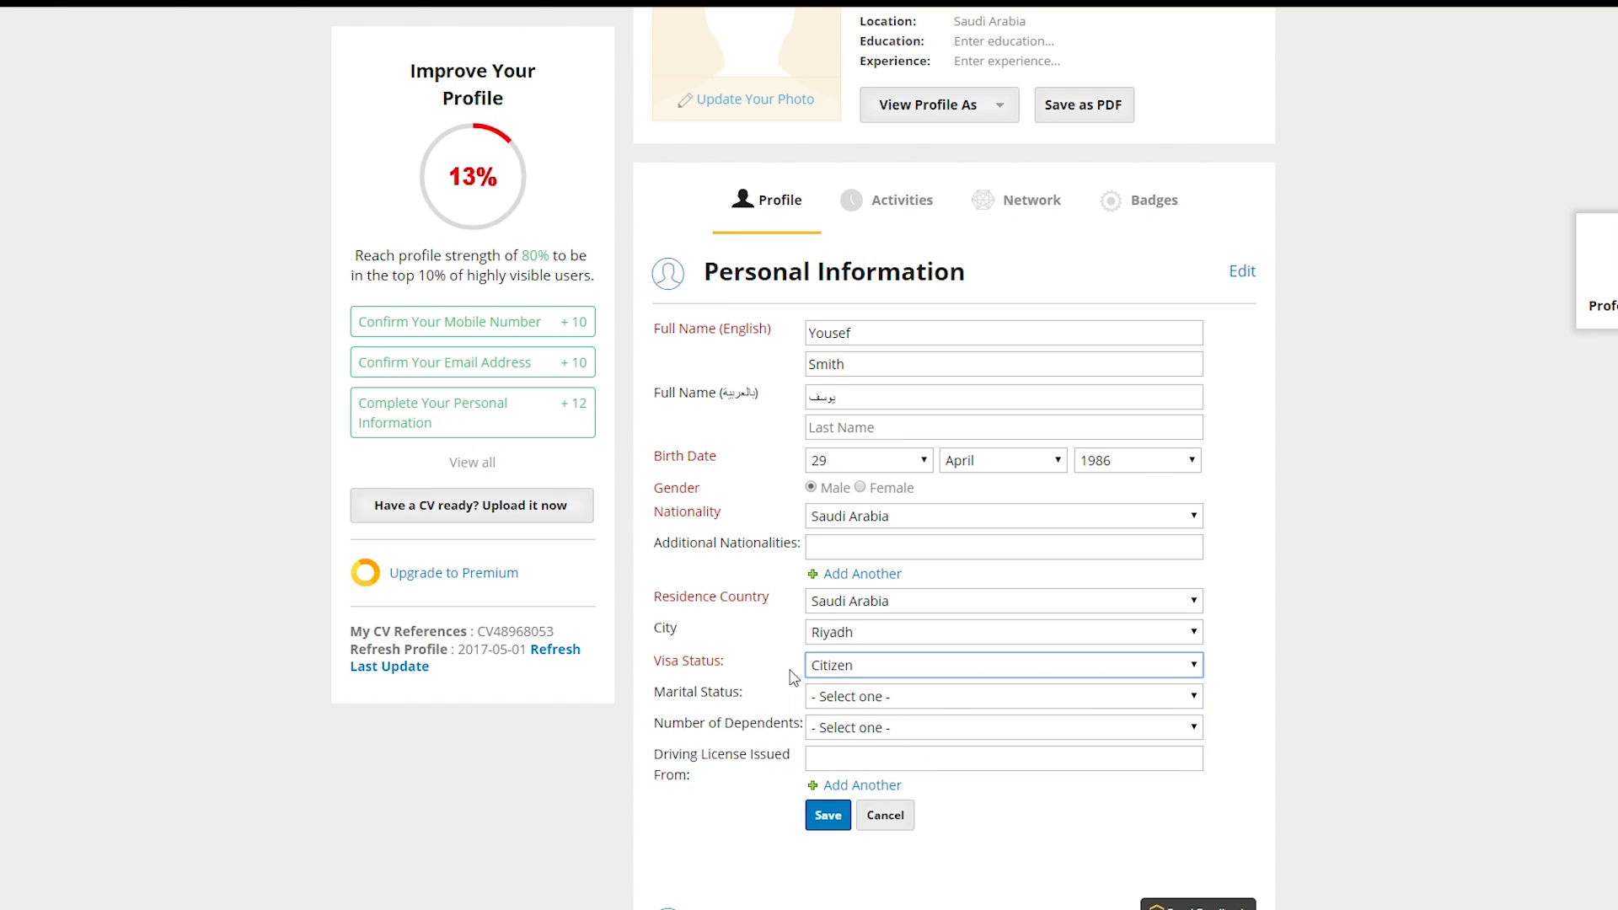
{"action": "scroll", "coordinate": [795, 678], "scroll_direction": "down", "scroll_amount": 1}
{"action": "scroll", "coordinate": [885, 720], "scroll_direction": "down", "scroll_amount": 2}
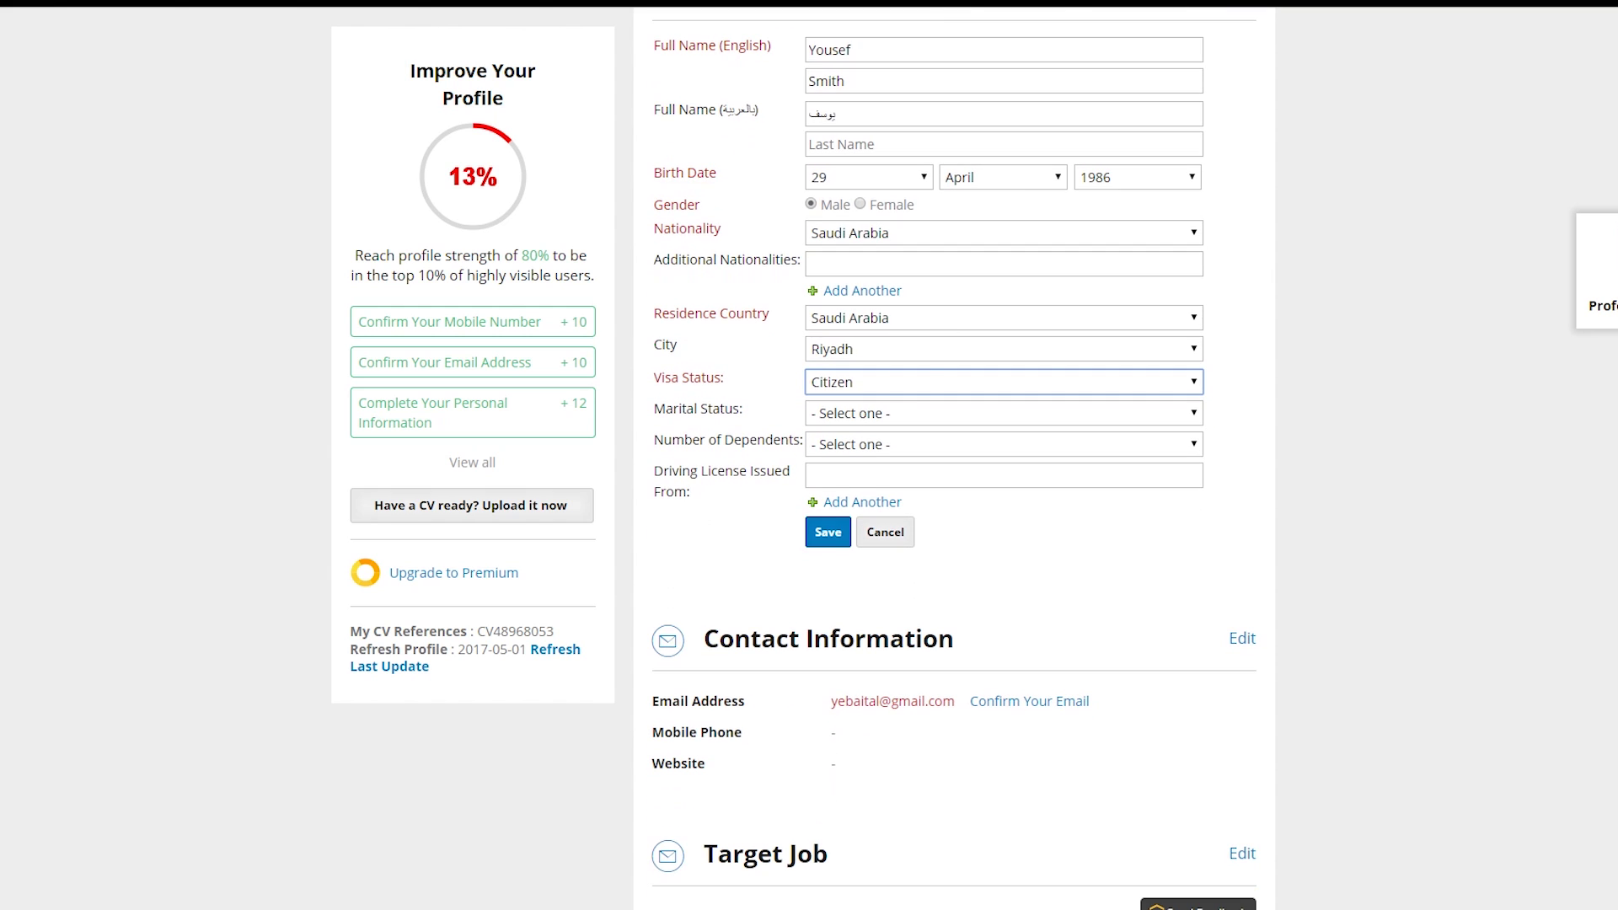
{"action": "scroll", "coordinate": [1035, 544], "scroll_direction": "down", "scroll_amount": 2}
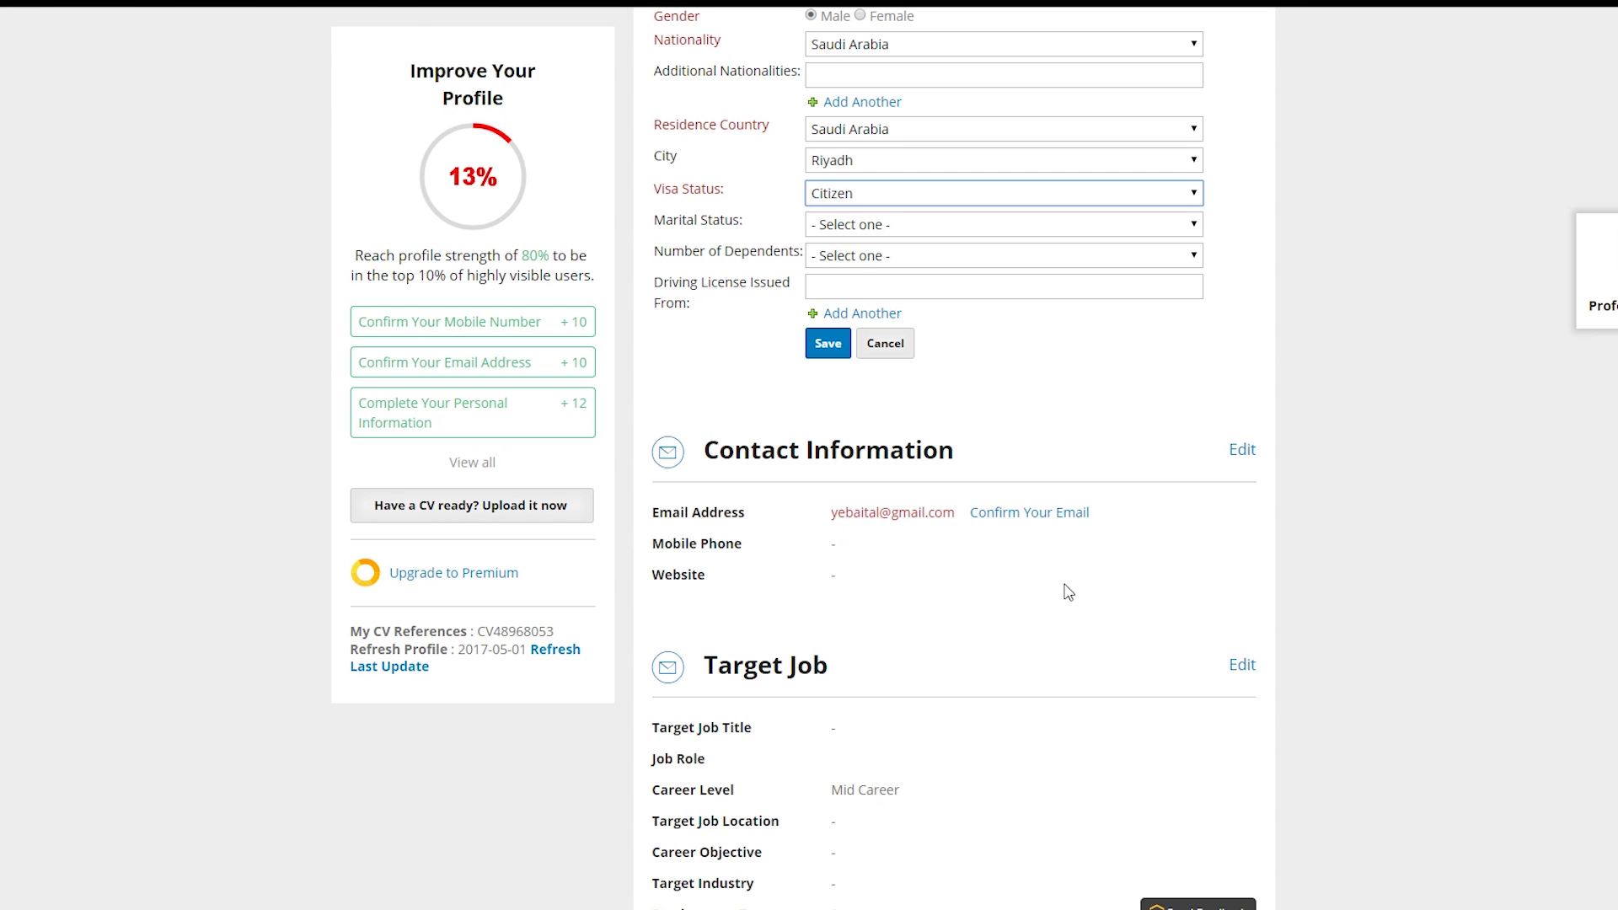
{"action": "scroll", "coordinate": [1068, 592], "scroll_direction": "down", "scroll_amount": 2}
{"action": "scroll", "coordinate": [1067, 592], "scroll_direction": "down", "scroll_amount": 1}
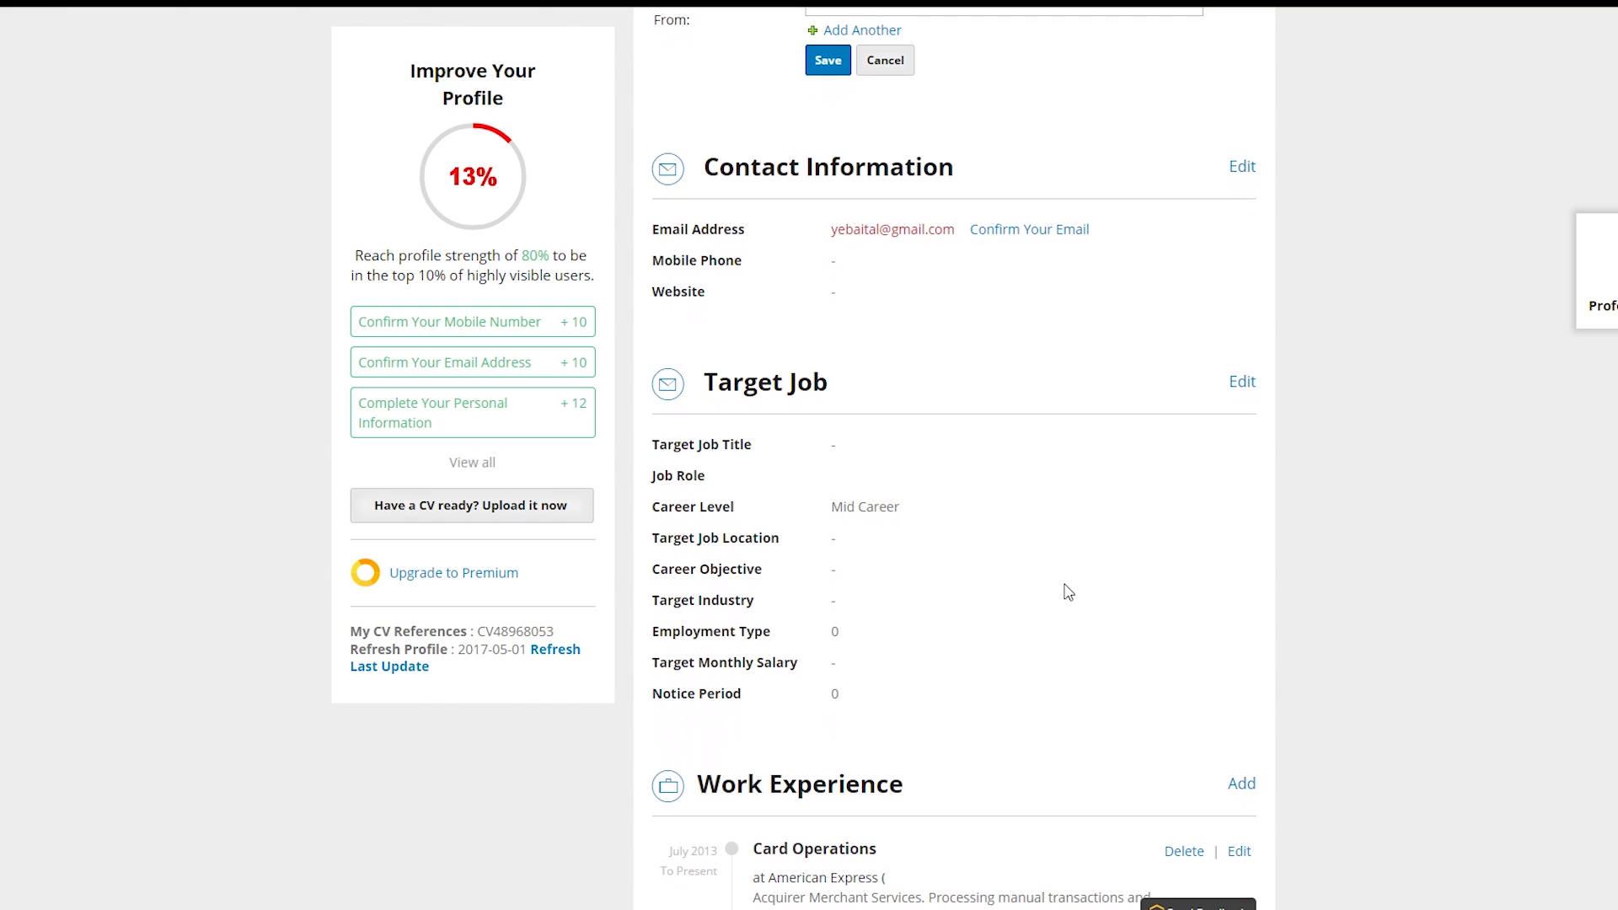
{"action": "scroll", "coordinate": [1066, 593], "scroll_direction": "down", "scroll_amount": 2}
{"action": "scroll", "coordinate": [1067, 593], "scroll_direction": "down", "scroll_amount": 2}
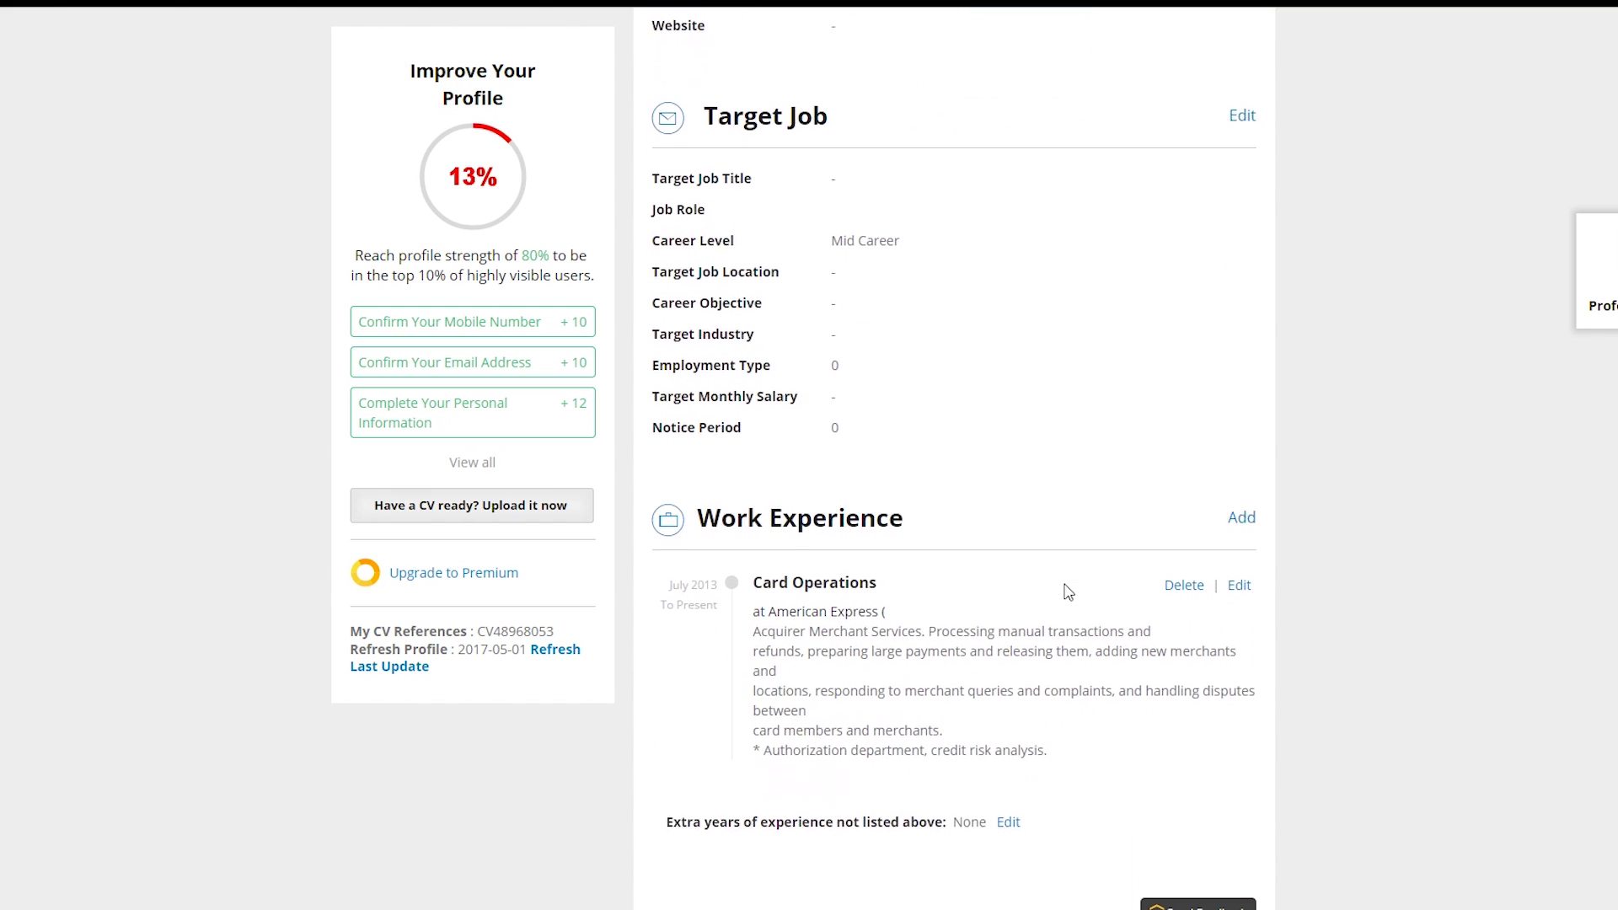
{"action": "scroll", "coordinate": [1066, 591], "scroll_direction": "down", "scroll_amount": 1}
{"action": "scroll", "coordinate": [1030, 538], "scroll_direction": "down", "scroll_amount": 1}
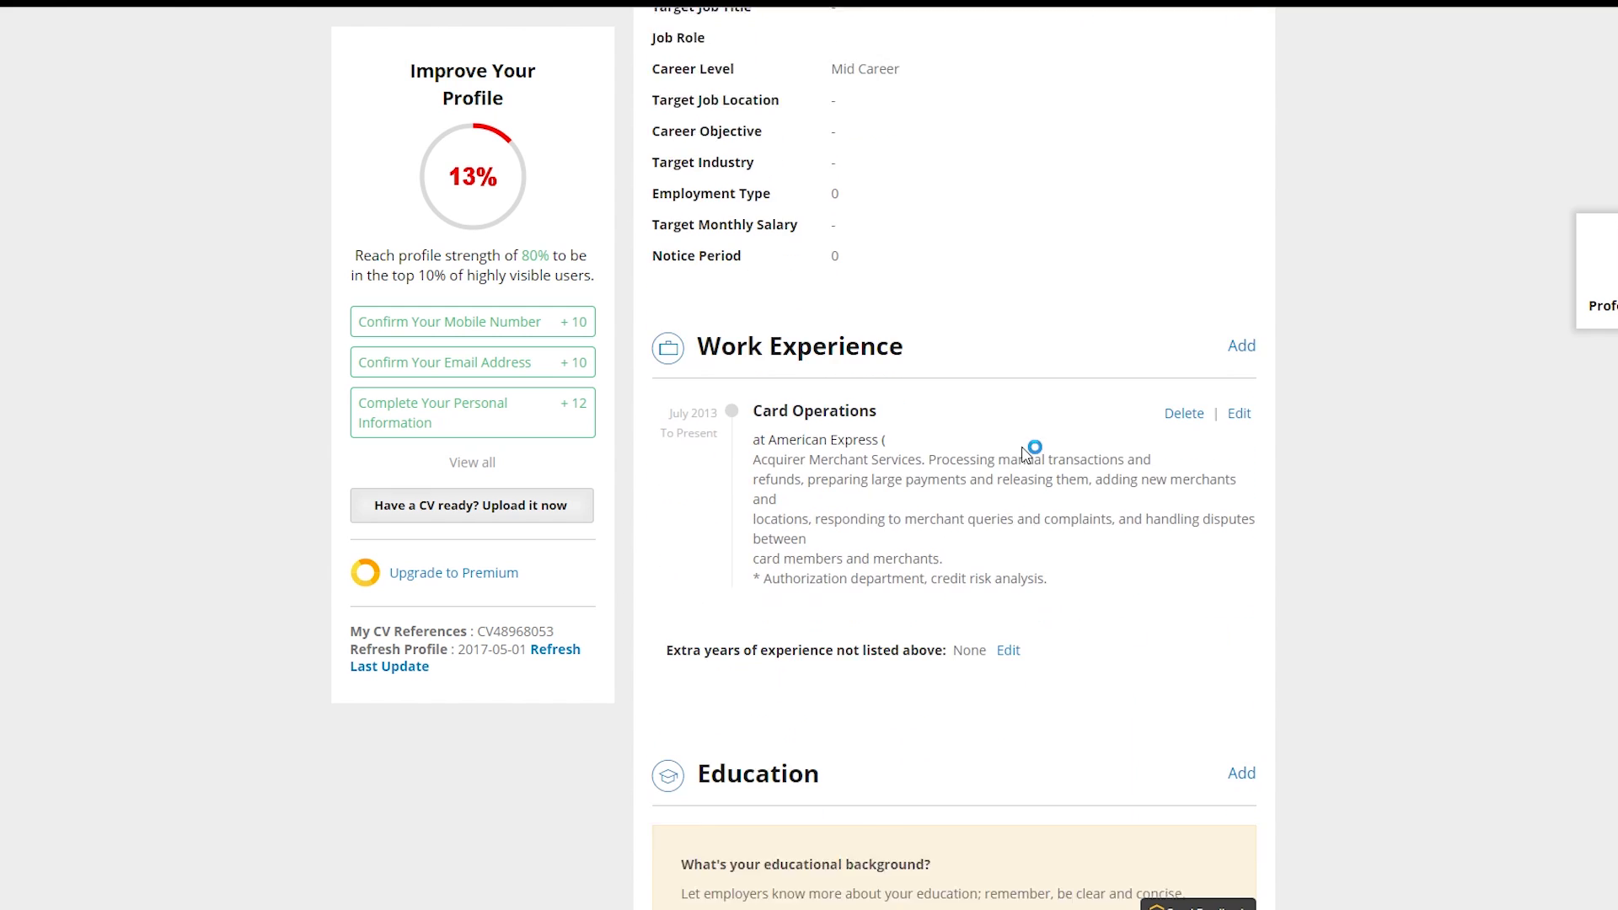
{"action": "scroll", "coordinate": [1029, 537], "scroll_direction": "down", "scroll_amount": 2}
{"action": "scroll", "coordinate": [1135, 483], "scroll_direction": "down", "scroll_amount": 1}
{"action": "scroll", "coordinate": [1135, 483], "scroll_direction": "down", "scroll_amount": 1}
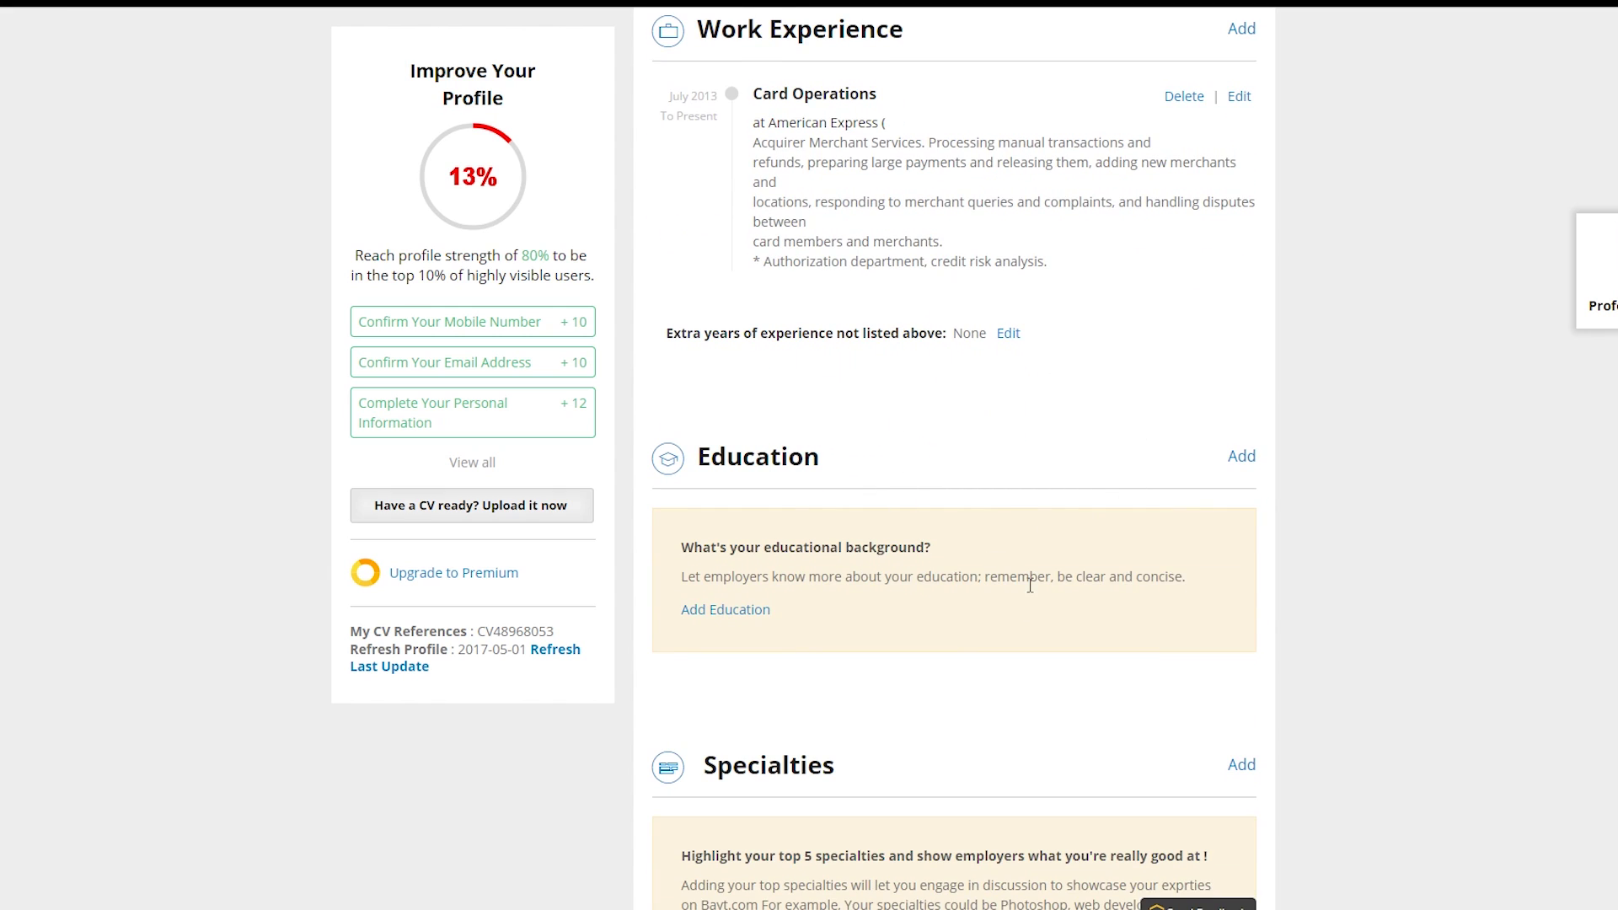
{"action": "scroll", "coordinate": [1027, 526], "scroll_direction": "down", "scroll_amount": 1}
{"action": "scroll", "coordinate": [984, 550], "scroll_direction": "down", "scroll_amount": 1}
{"action": "scroll", "coordinate": [984, 549], "scroll_direction": "down", "scroll_amount": 1}
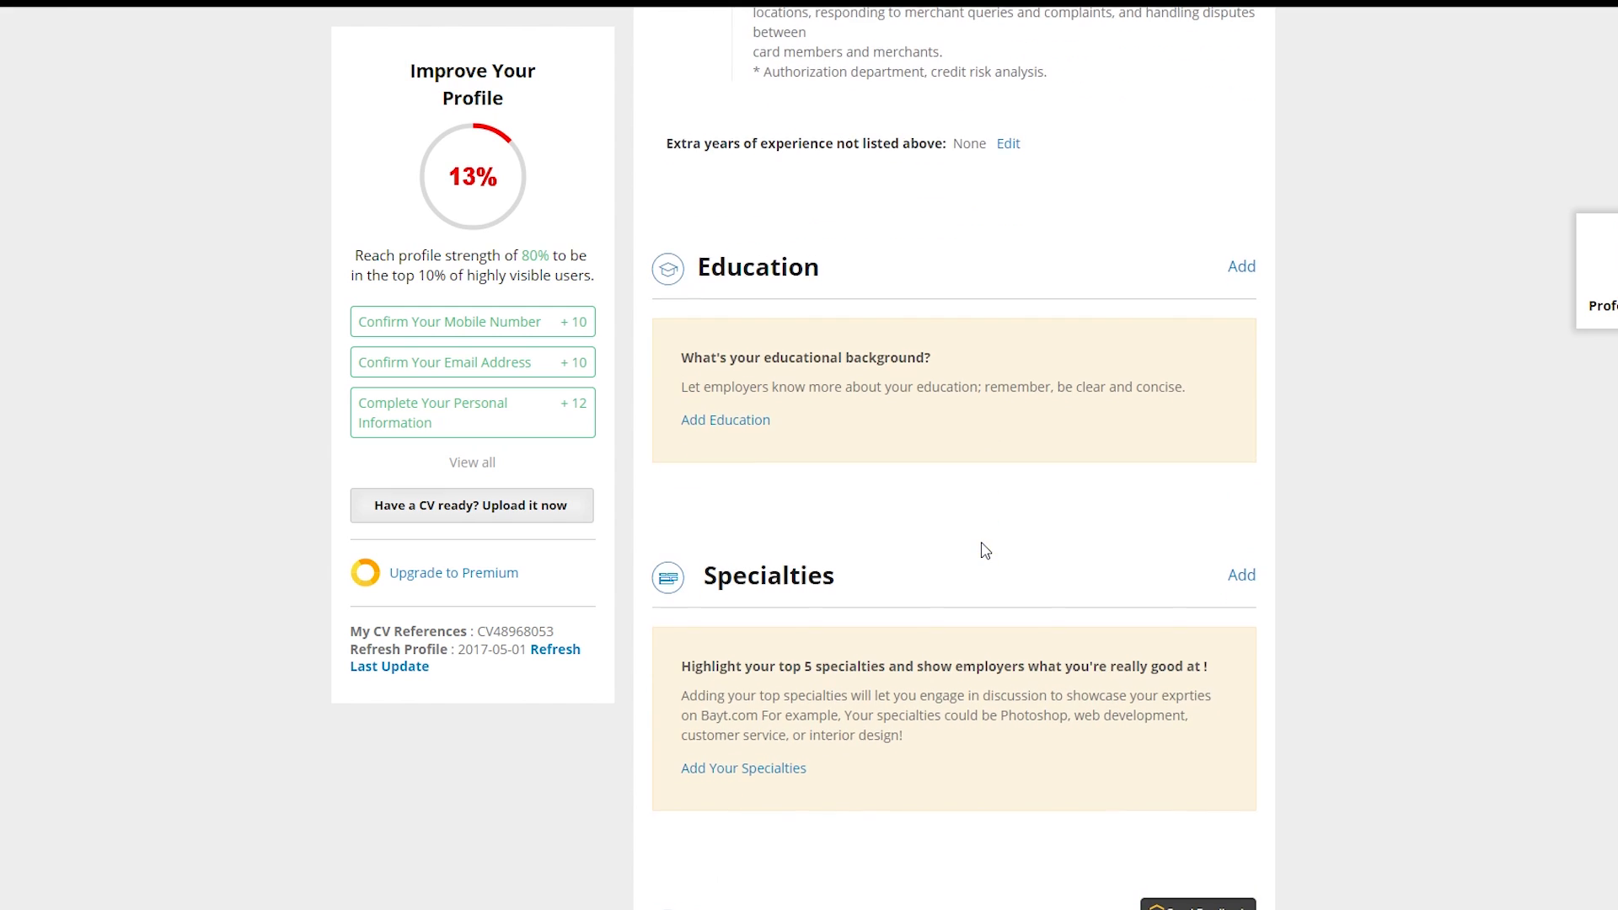
{"action": "scroll", "coordinate": [983, 549], "scroll_direction": "down", "scroll_amount": 1}
Start adding specialties from the profile's Specialties section.
{"action": "left_click", "coordinate": [984, 550]}
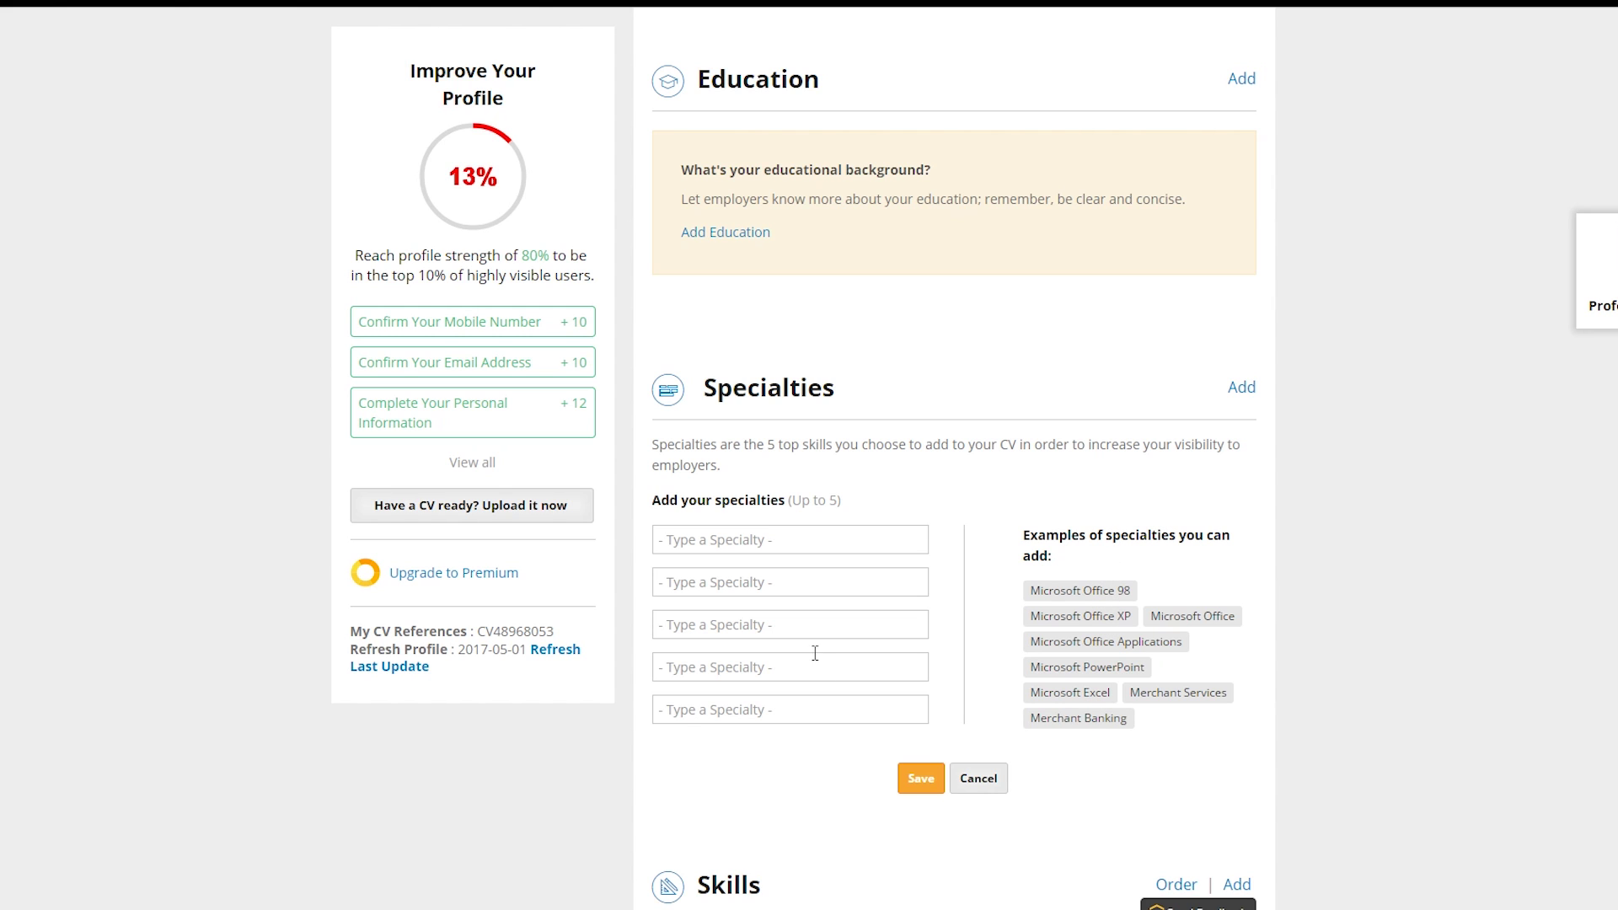
{"action": "scroll", "coordinate": [872, 493], "scroll_direction": "down", "scroll_amount": 2}
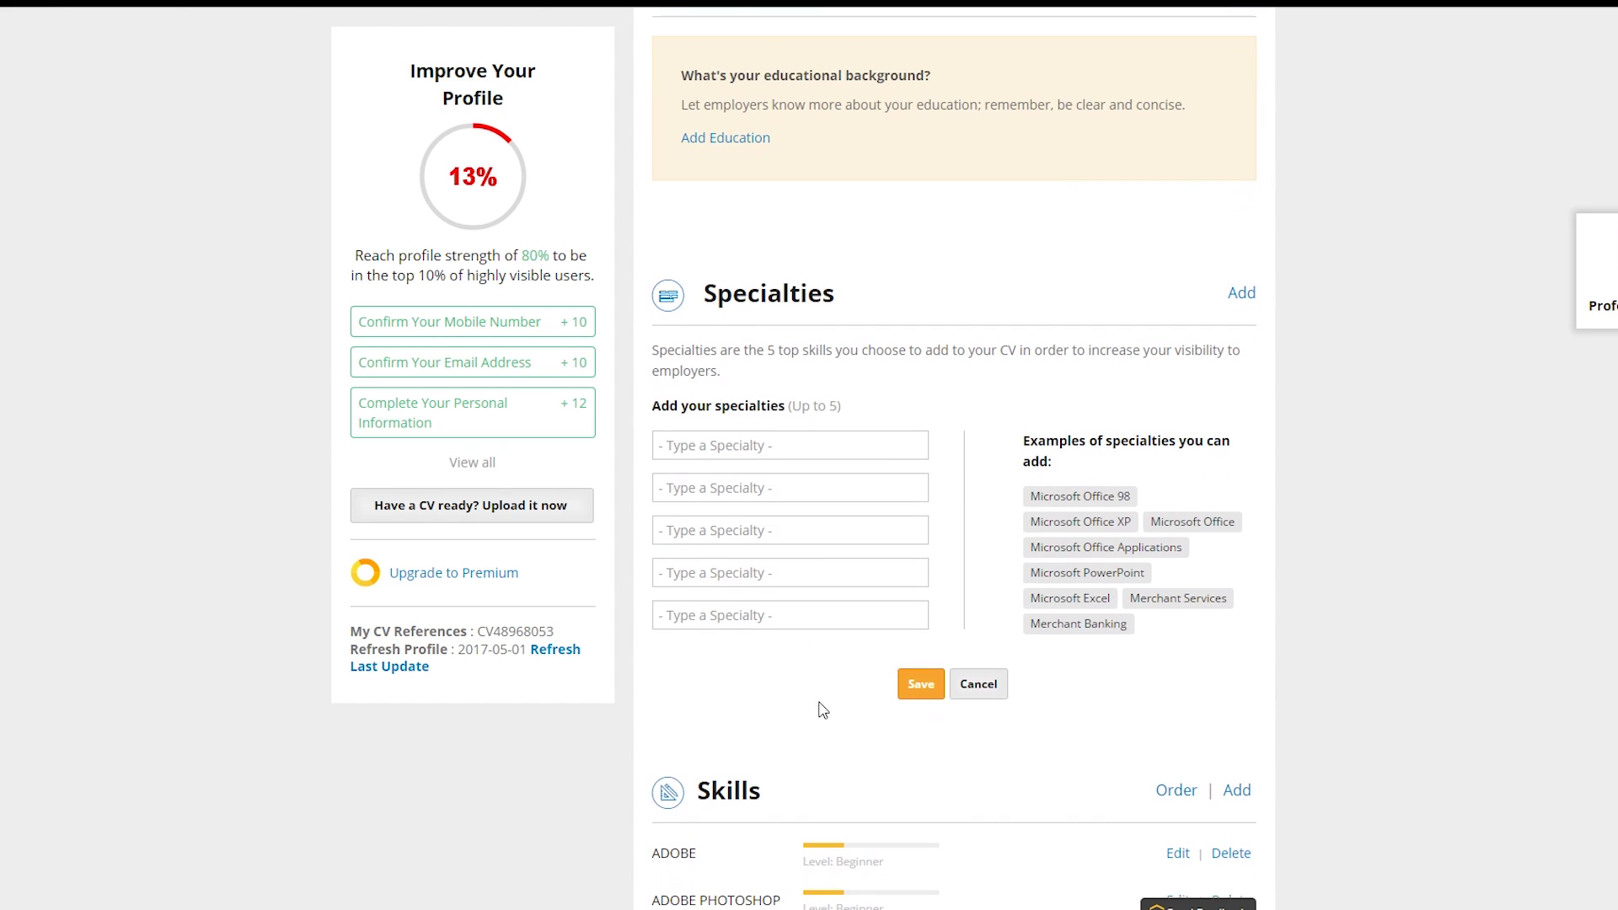
{"action": "scroll", "coordinate": [821, 707], "scroll_direction": "down", "scroll_amount": 3}
{"action": "scroll", "coordinate": [821, 603], "scroll_direction": "down", "scroll_amount": 2}
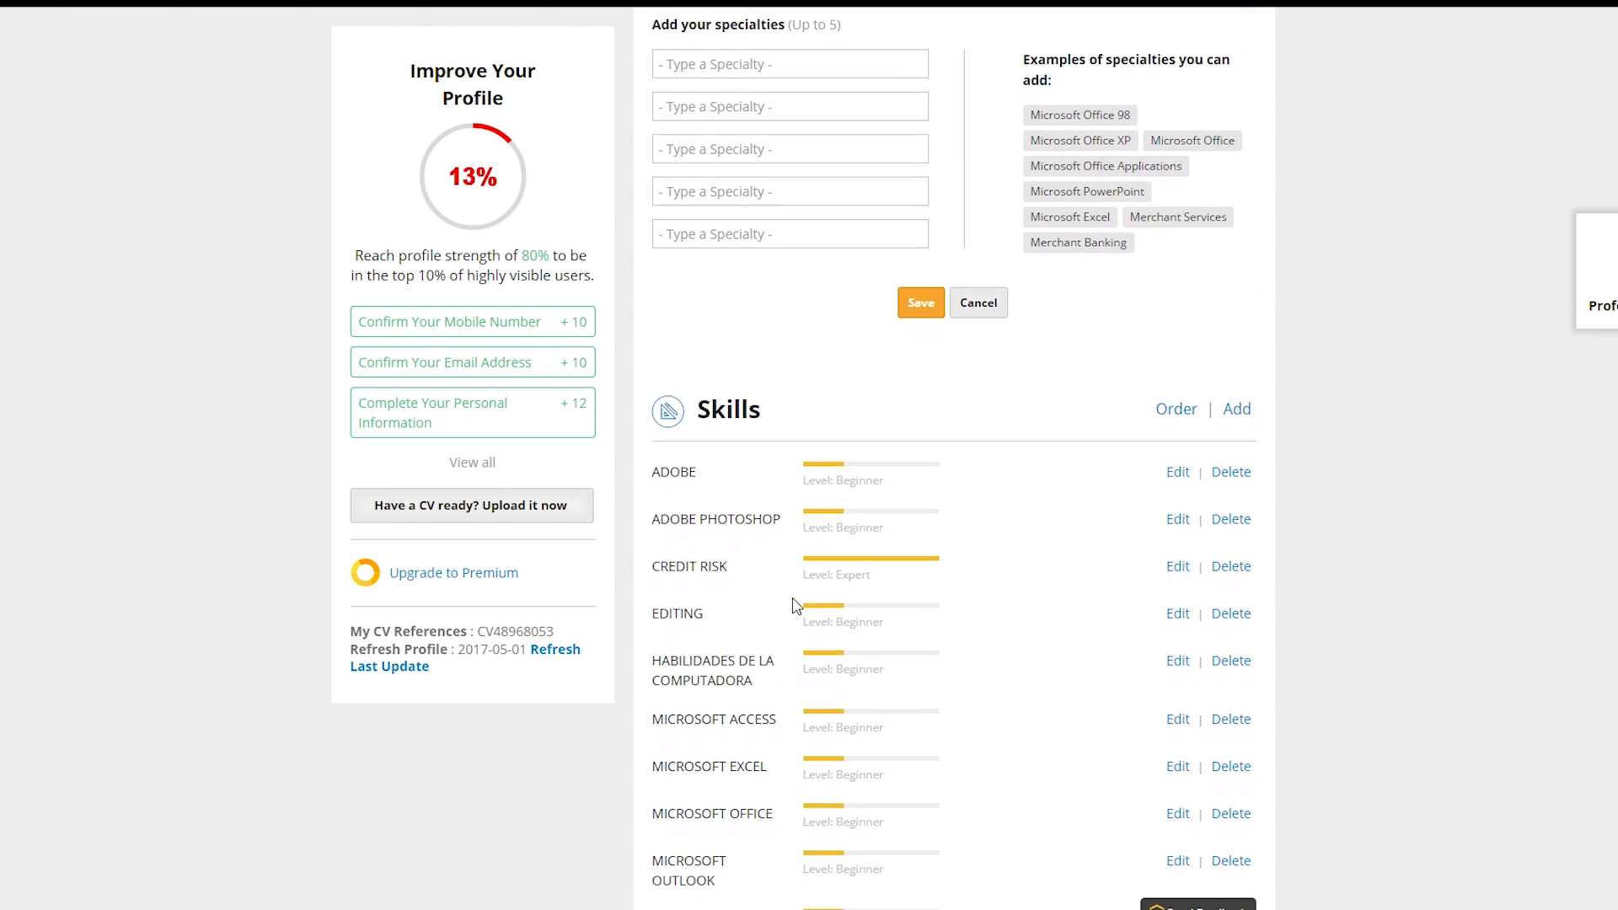
{"action": "scroll", "coordinate": [808, 606], "scroll_direction": "down", "scroll_amount": 3}
{"action": "scroll", "coordinate": [797, 606], "scroll_direction": "down", "scroll_amount": 2}
{"action": "scroll", "coordinate": [1036, 557], "scroll_direction": "down", "scroll_amount": 1}
{"action": "scroll", "coordinate": [1112, 190], "scroll_direction": "down", "scroll_amount": 1}
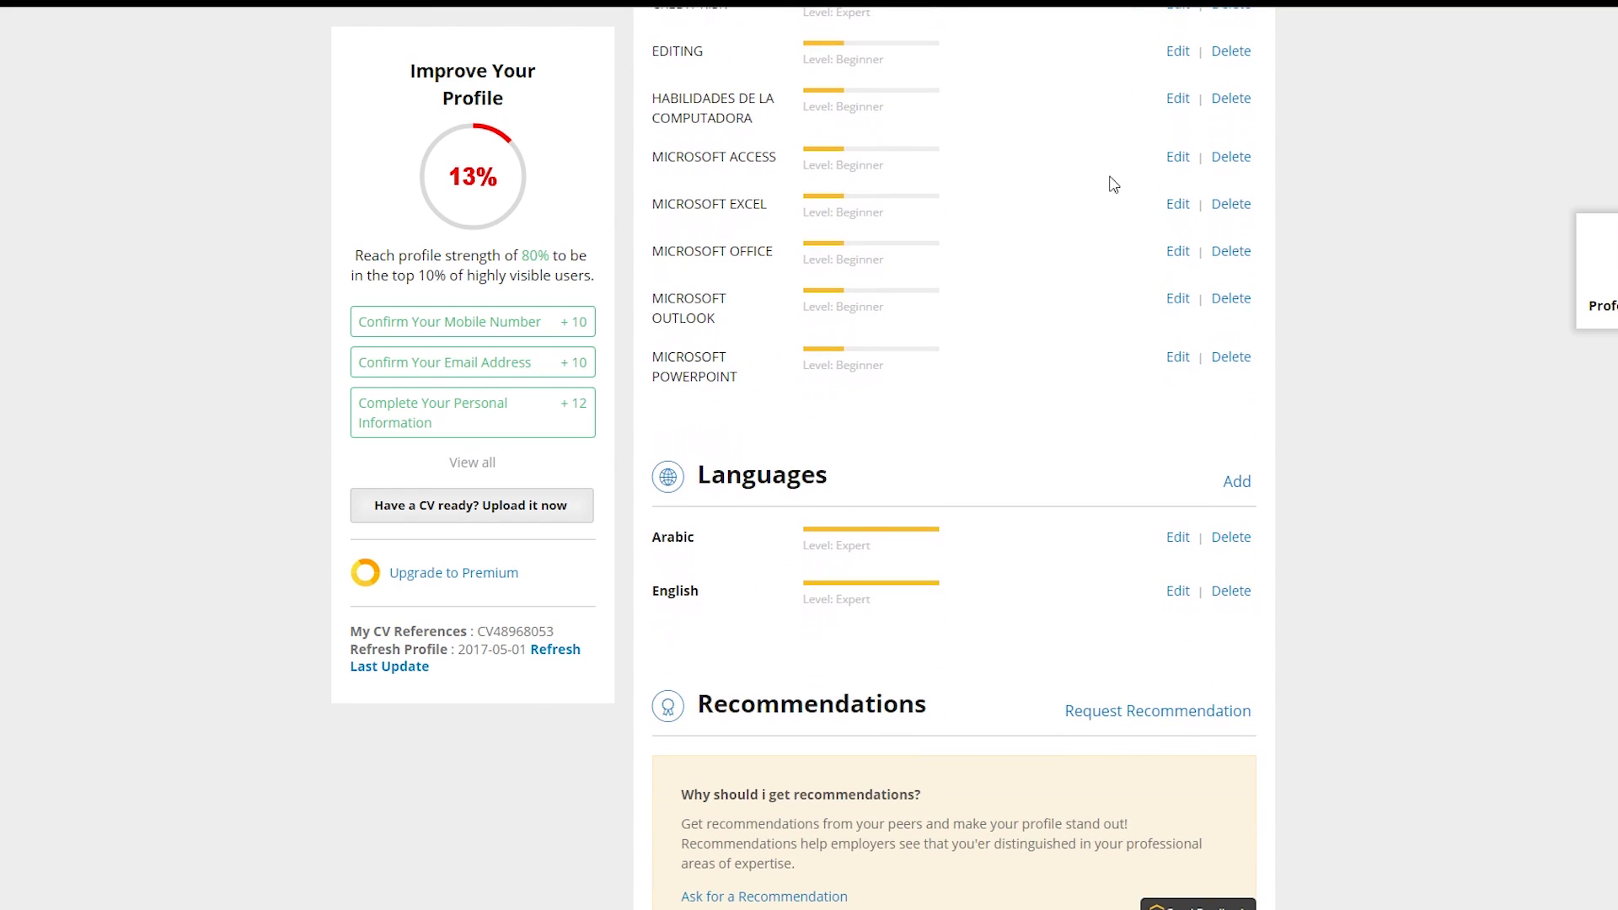
{"action": "scroll", "coordinate": [1075, 557], "scroll_direction": "down", "scroll_amount": 1}
{"action": "scroll", "coordinate": [1076, 558], "scroll_direction": "down", "scroll_amount": 3}
{"action": "scroll", "coordinate": [1112, 557], "scroll_direction": "down", "scroll_amount": 2}
{"action": "scroll", "coordinate": [1132, 557], "scroll_direction": "down", "scroll_amount": 1}
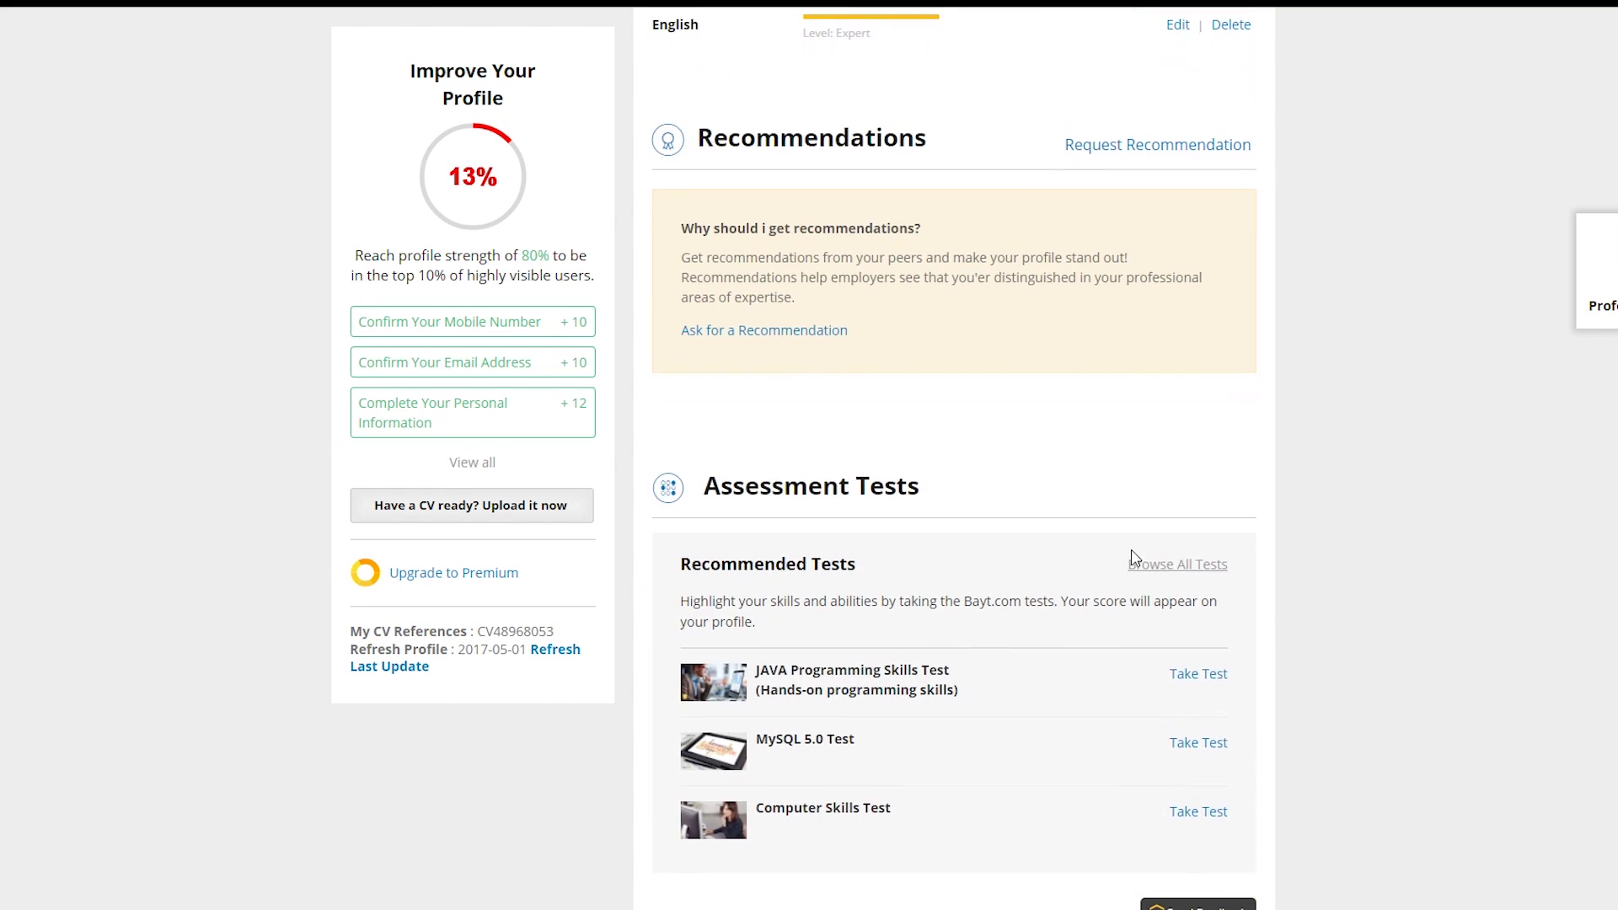
{"action": "scroll", "coordinate": [1133, 573], "scroll_direction": "down", "scroll_amount": 2}
{"action": "scroll", "coordinate": [1132, 572], "scroll_direction": "down", "scroll_amount": 1}
{"action": "scroll", "coordinate": [1133, 573], "scroll_direction": "down", "scroll_amount": 1}
{"action": "scroll", "coordinate": [1132, 557], "scroll_direction": "down", "scroll_amount": 1}
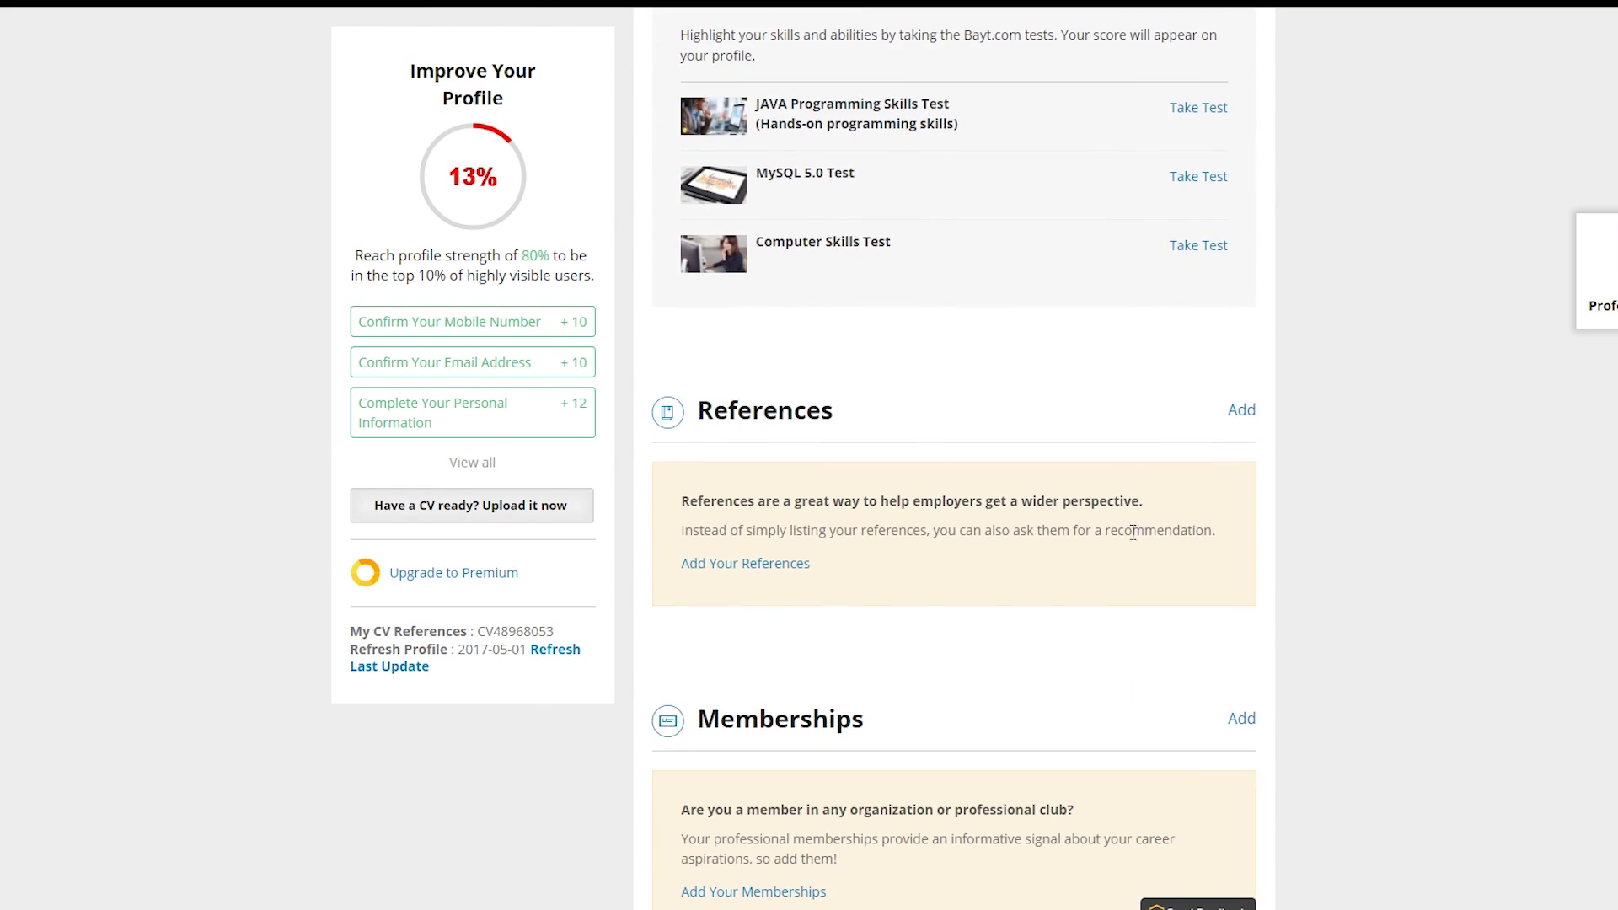
{"action": "scroll", "coordinate": [1001, 255], "scroll_direction": "down", "scroll_amount": 2}
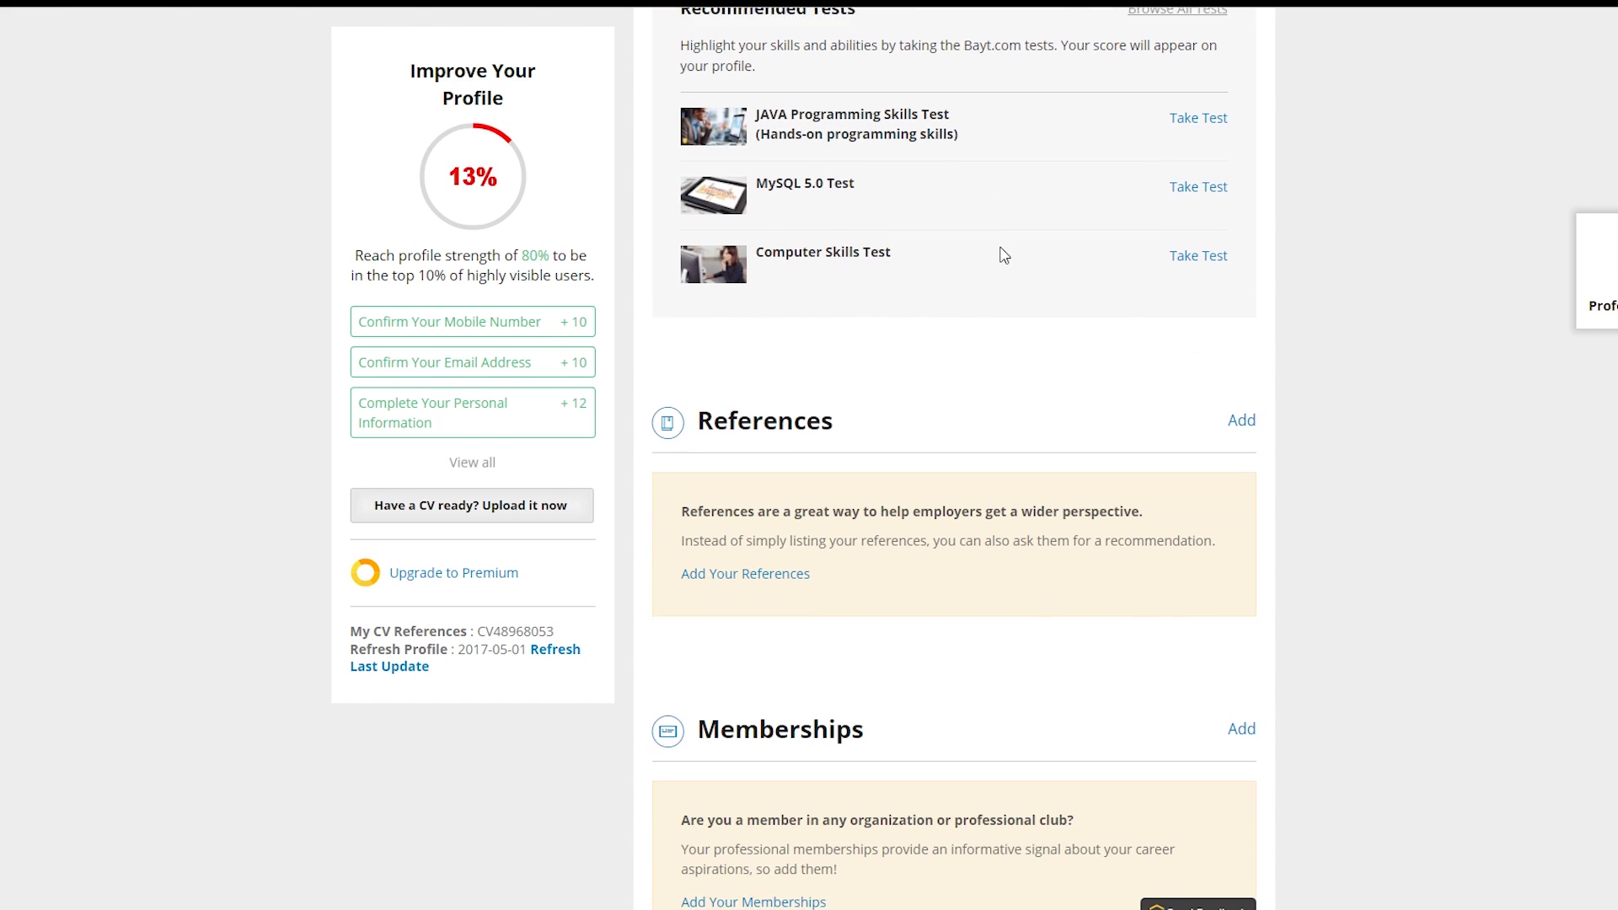
{"action": "scroll", "coordinate": [1000, 256], "scroll_direction": "down", "scroll_amount": 2}
{"action": "scroll", "coordinate": [1002, 256], "scroll_direction": "down", "scroll_amount": 2}
{"action": "scroll", "coordinate": [1001, 256], "scroll_direction": "down", "scroll_amount": 8}
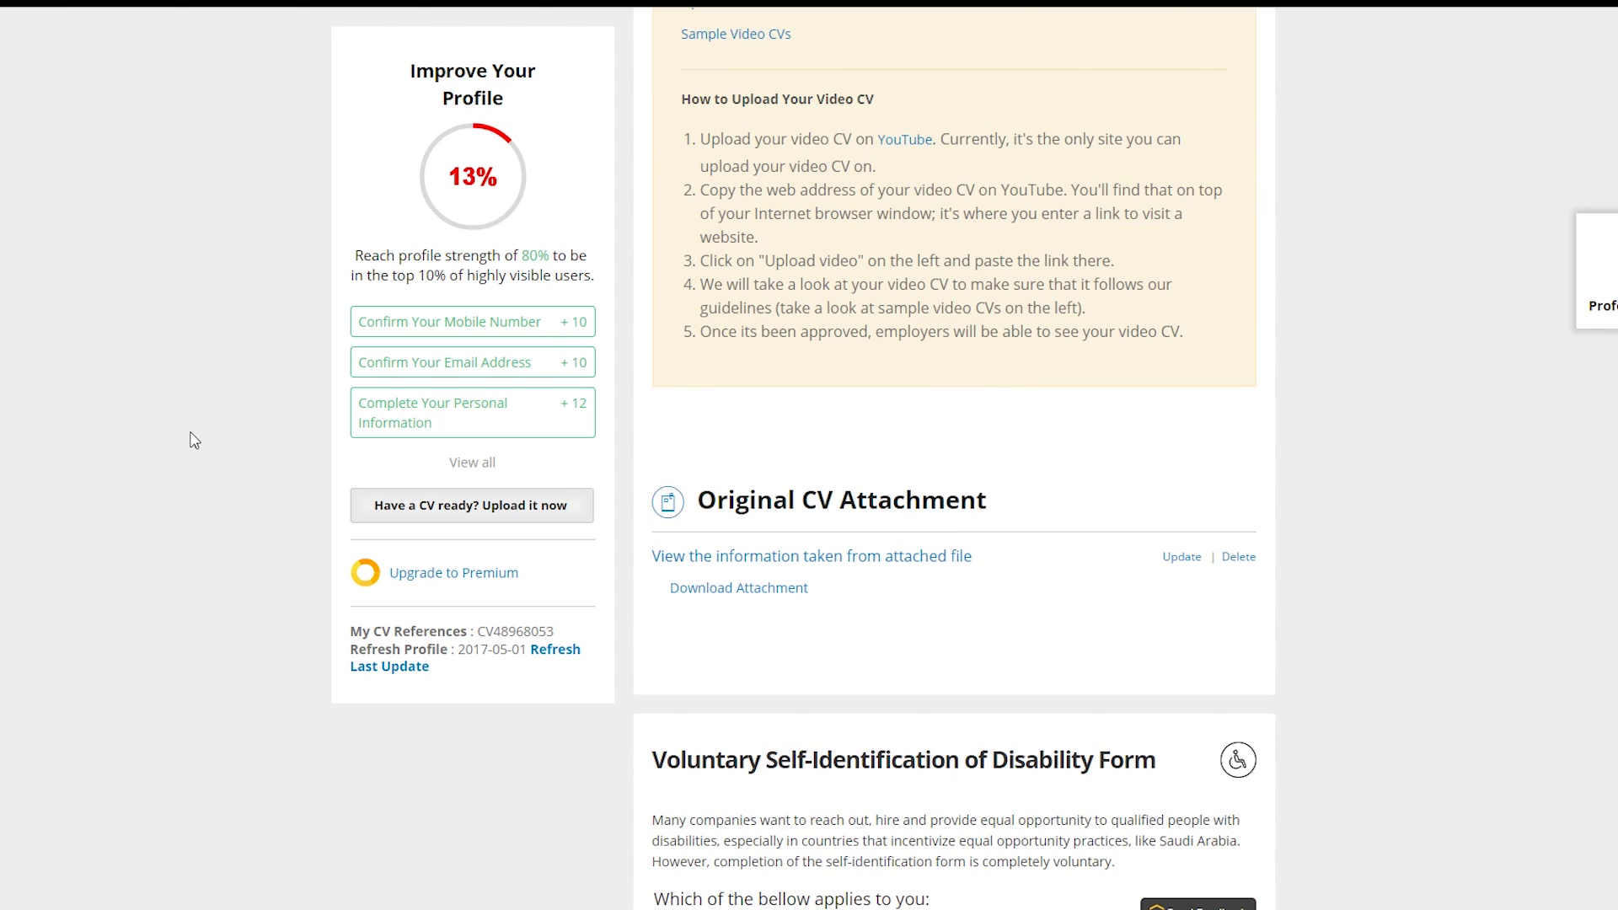
{"action": "scroll", "coordinate": [829, 436], "scroll_direction": "down", "scroll_amount": 2}
{"action": "scroll", "coordinate": [234, 436], "scroll_direction": "up", "scroll_amount": 8}
{"action": "scroll", "coordinate": [234, 435], "scroll_direction": "up", "scroll_amount": 5}
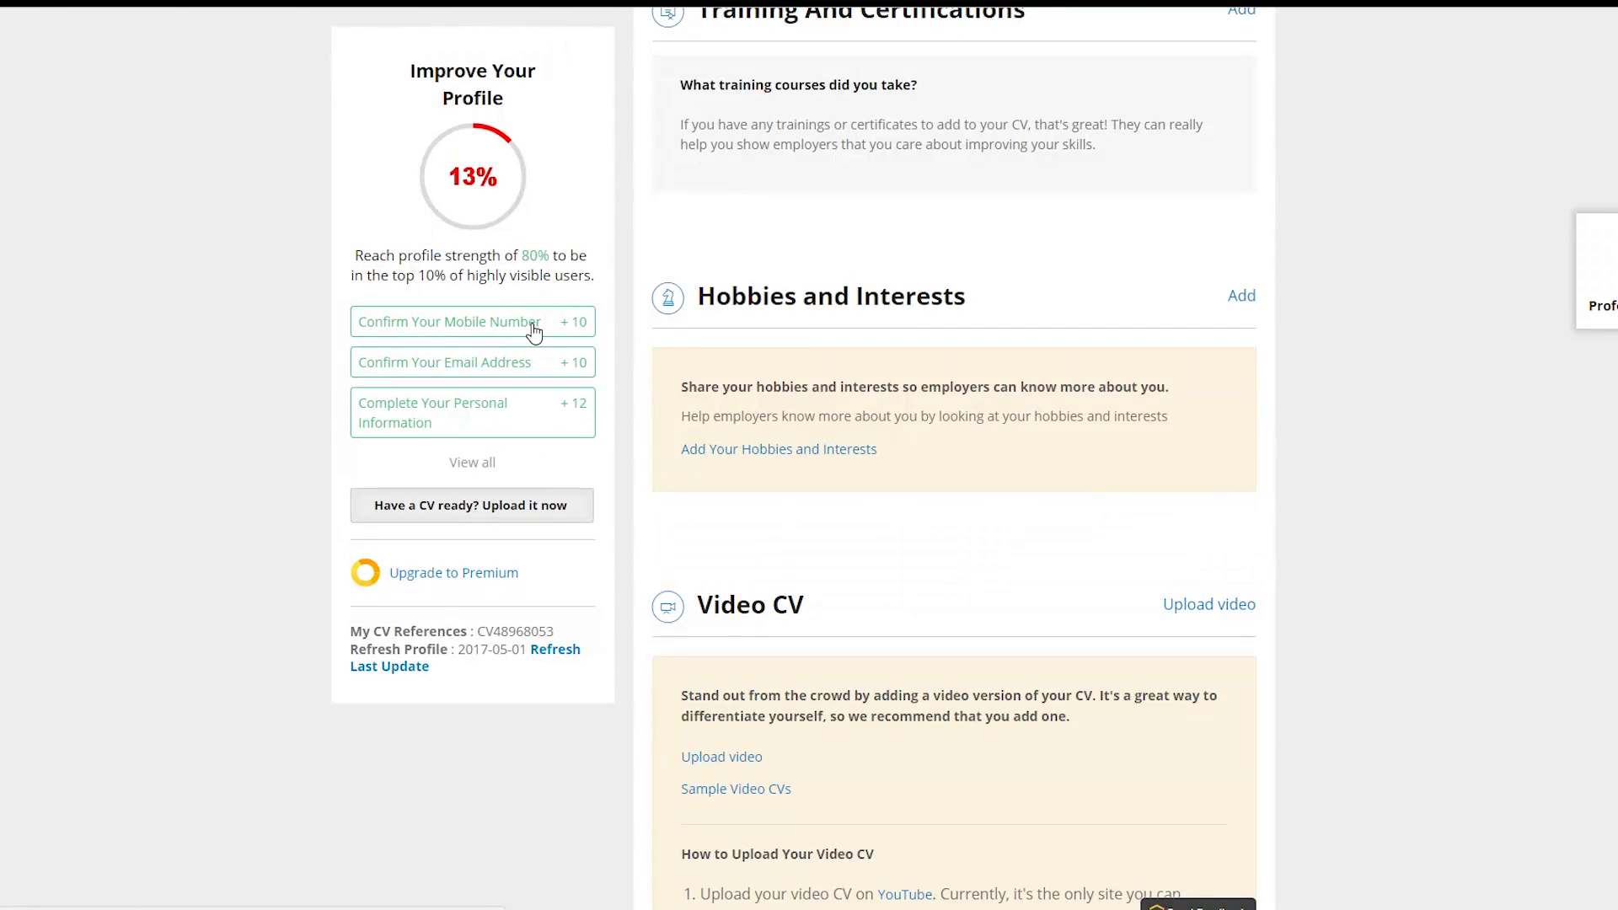
{"action": "scroll", "coordinate": [534, 332], "scroll_direction": "up", "scroll_amount": 10}
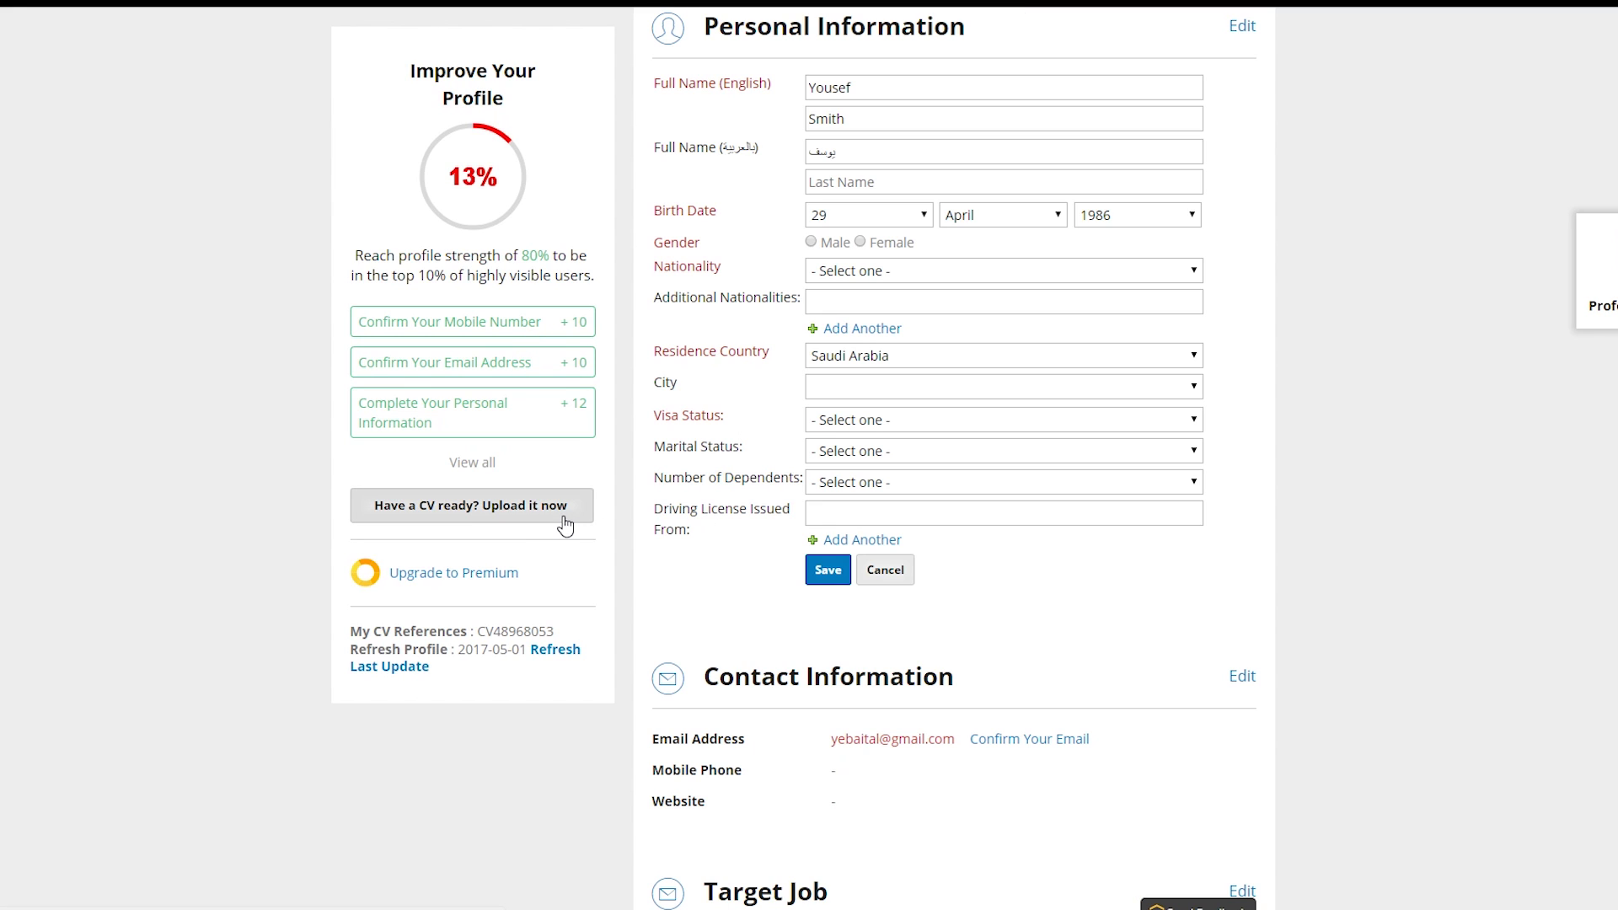